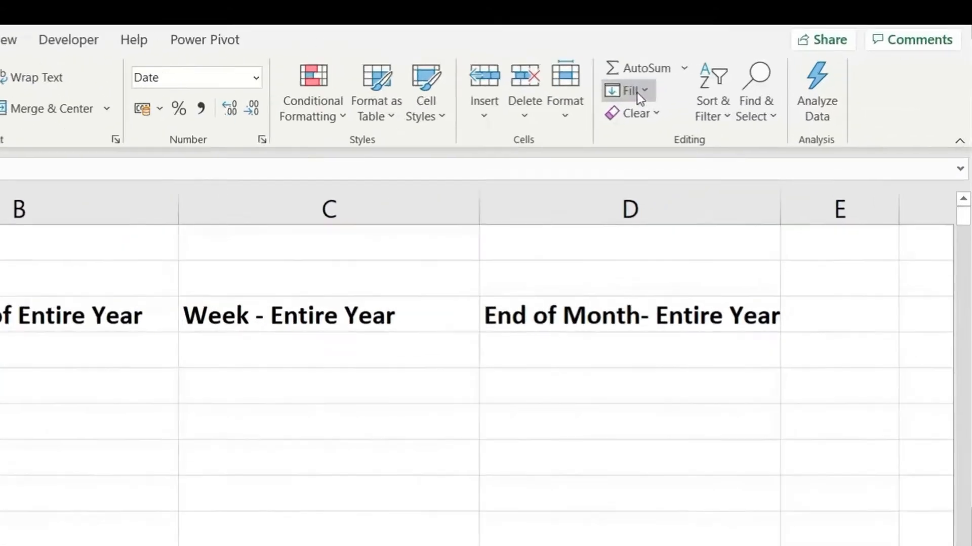
# - Fill column A down from A4 with a daily date series ending at 31-12-2021, and check it through the last date
pyautogui.click(754, 82)
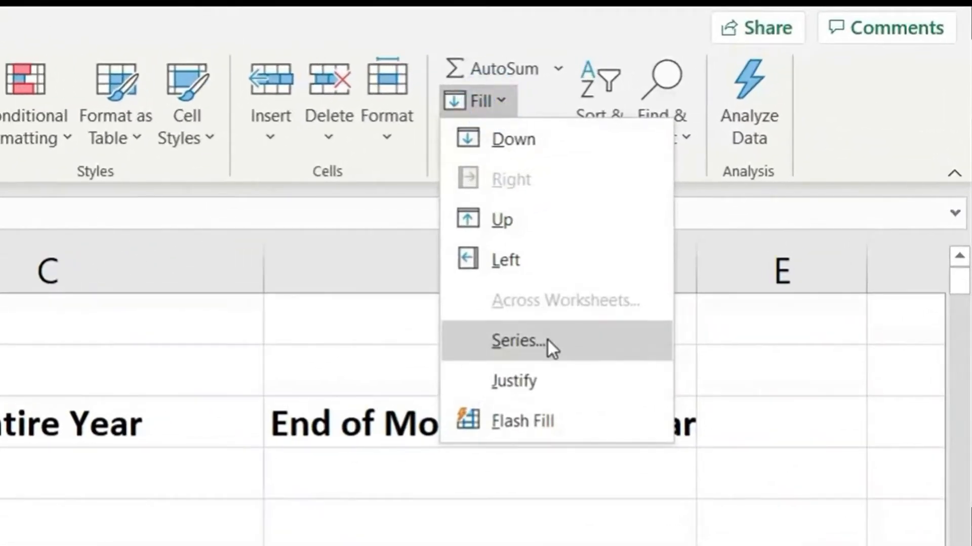
pyautogui.click(548, 340)
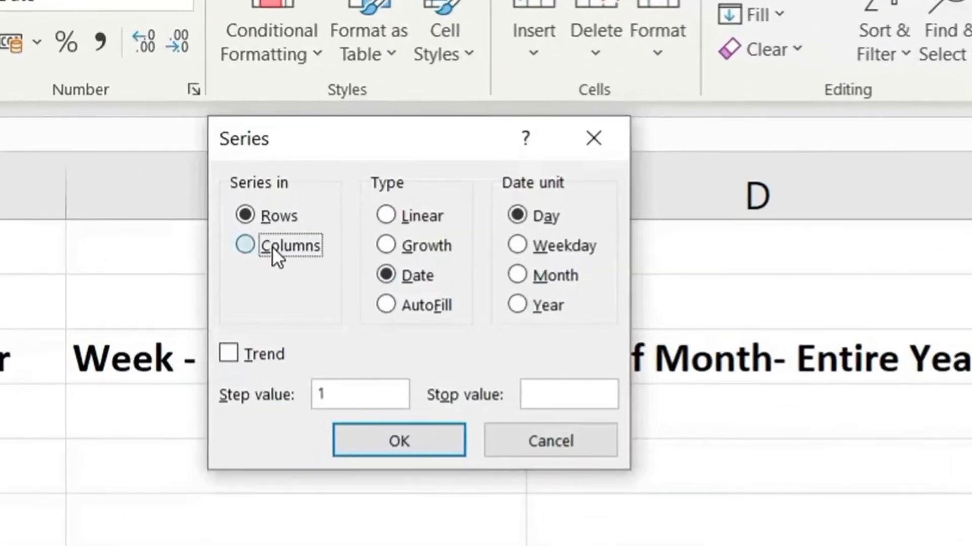
pyautogui.click(506, 196)
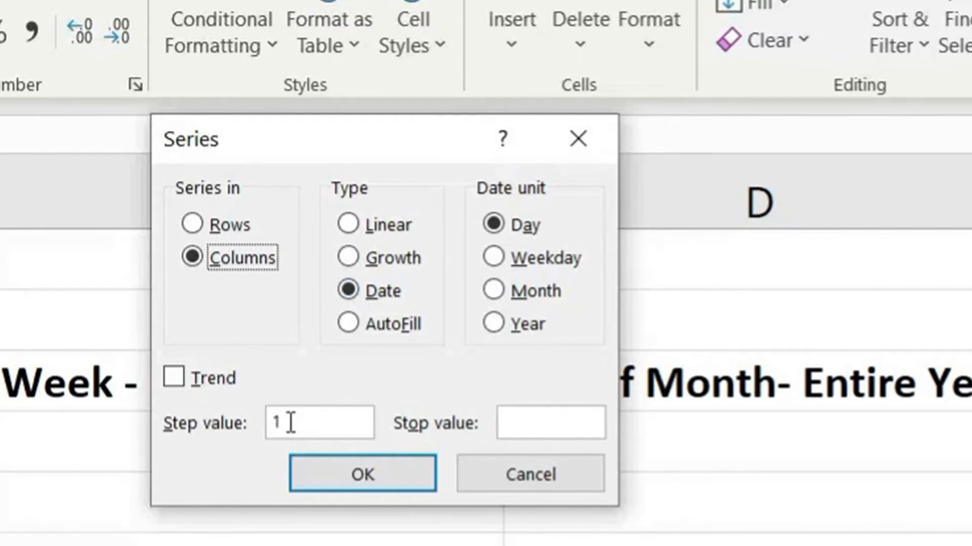
pyautogui.click(573, 416)
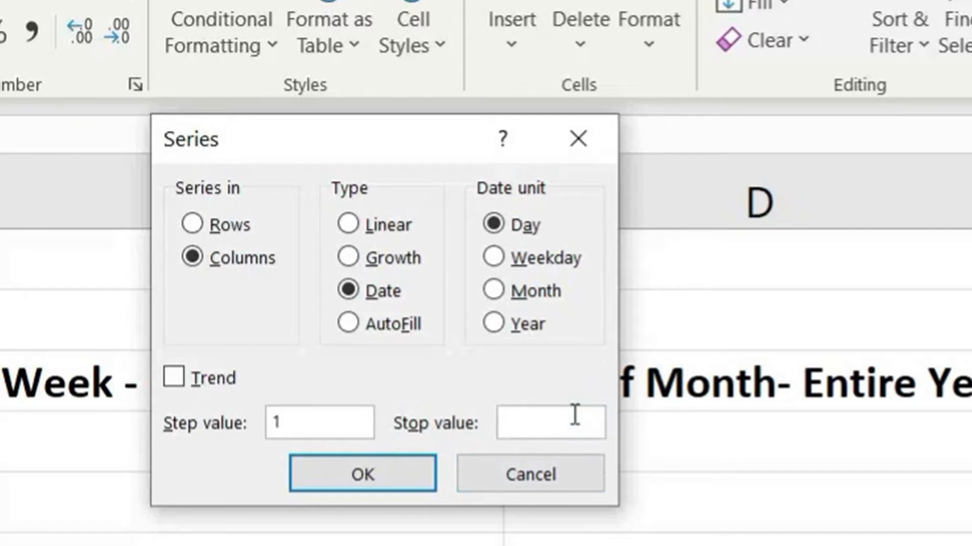
pyautogui.write('31-12-2021')
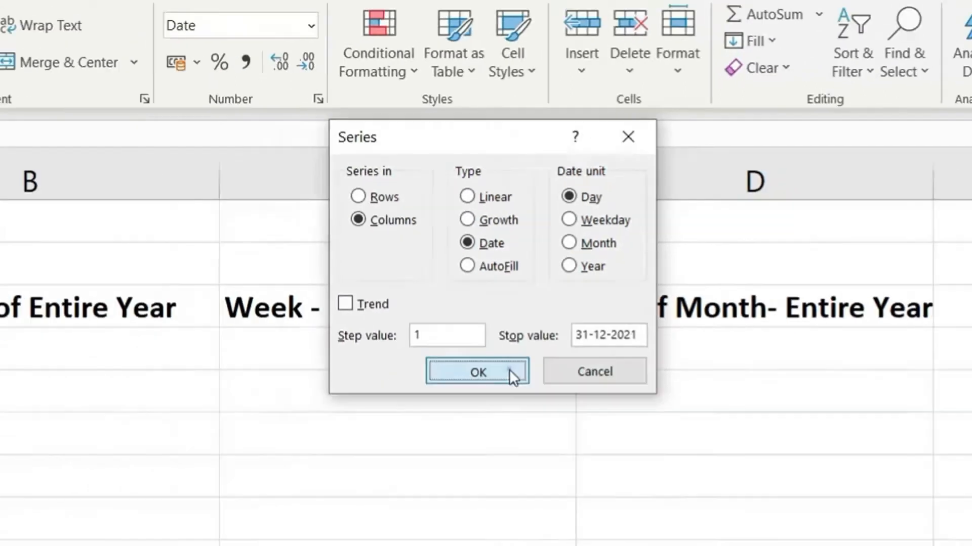
pyautogui.click(409, 472)
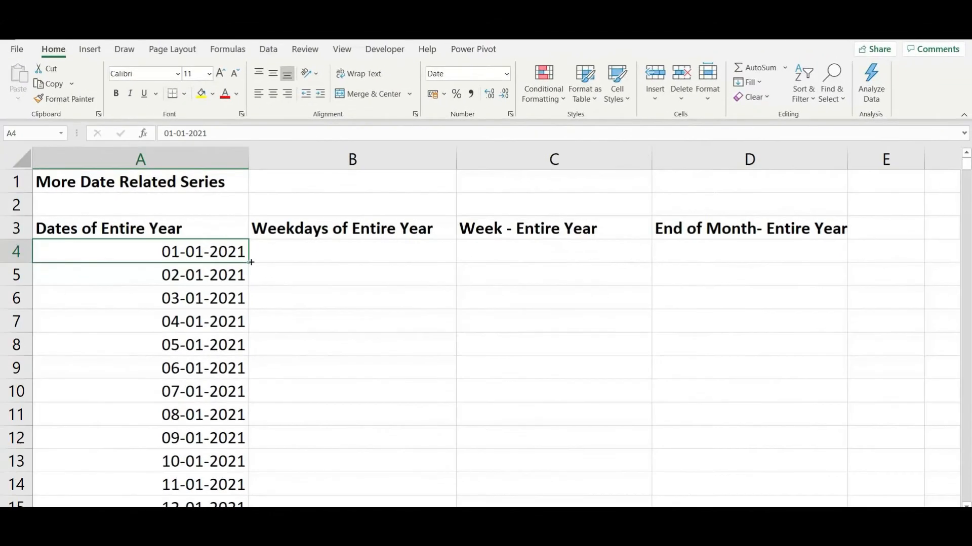
pyautogui.press('Down')
pyautogui.press('Down')
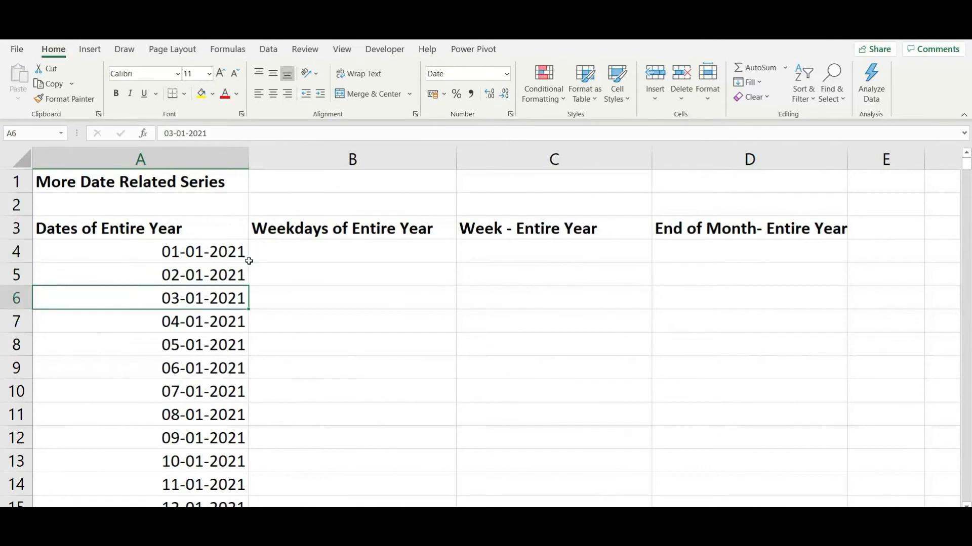
pyautogui.press('Down')
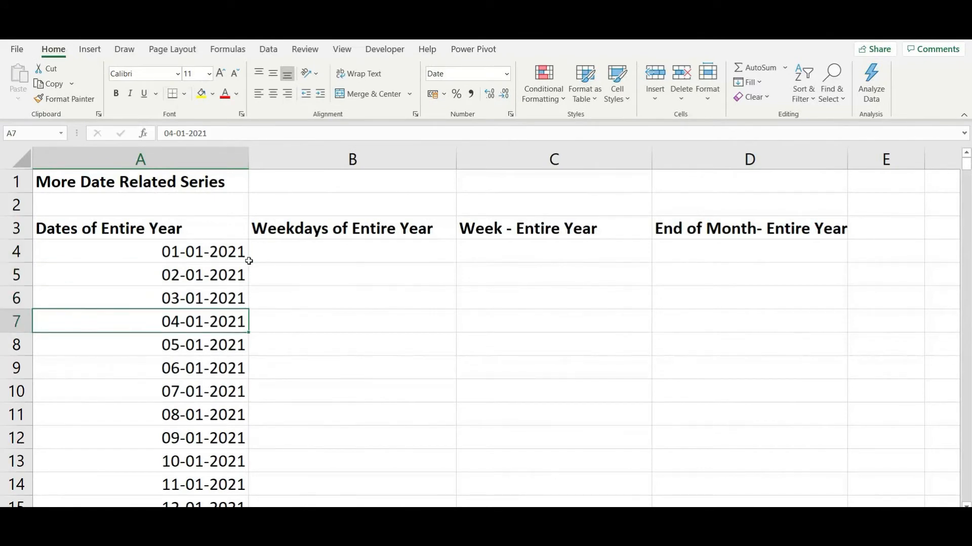
pyautogui.hotkey('ctrl', 'Down')
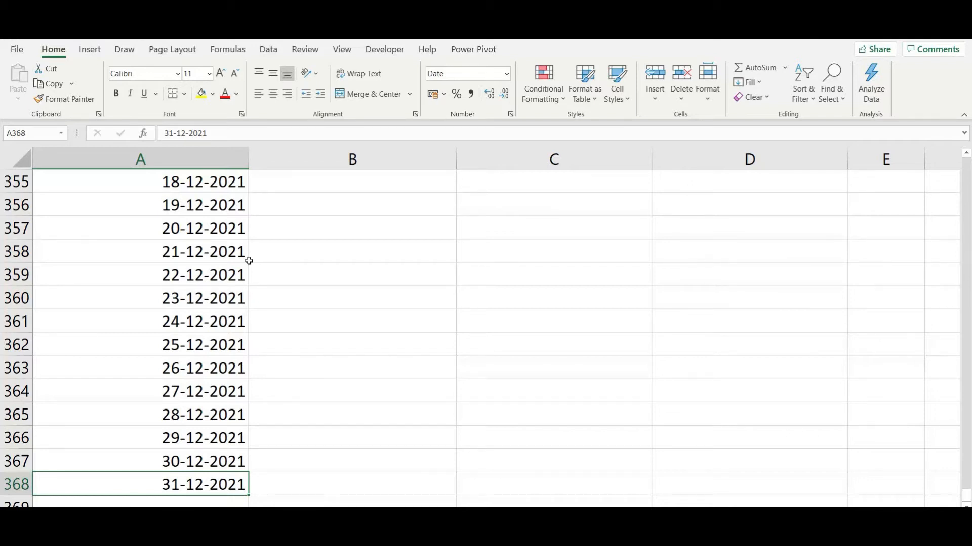
pyautogui.hotkey('ctrl', 'Up')
# - Enter the start date 01-01-2021 in B4 under Weekdays of Entire Year and select that cell
pyautogui.click(285, 249)
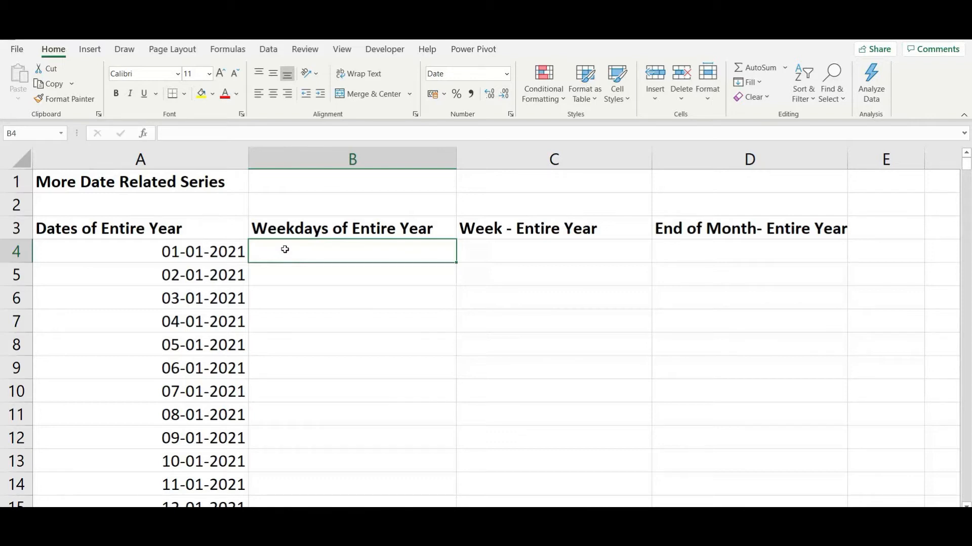
pyautogui.write('1-')
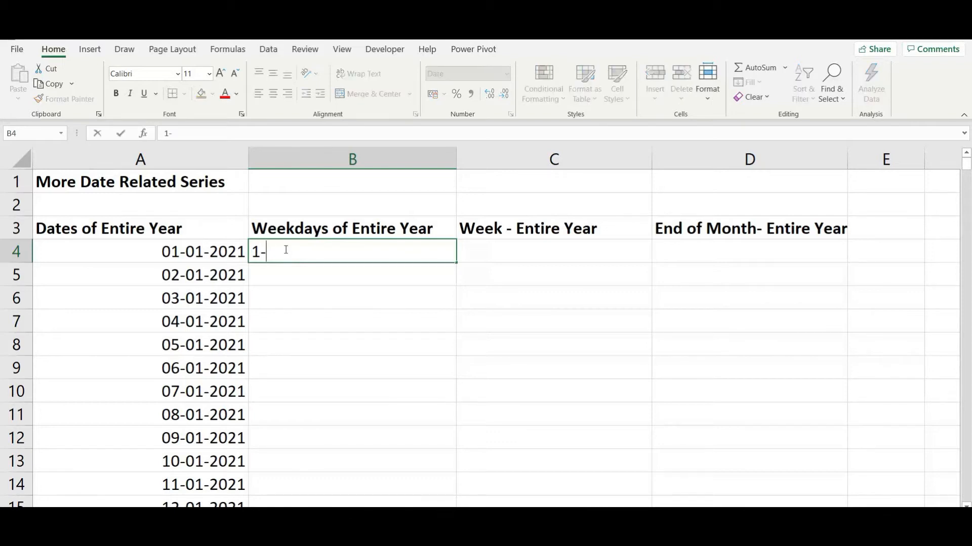
pyautogui.write('01-2021')
pyautogui.press('Return')
pyautogui.click(378, 252)
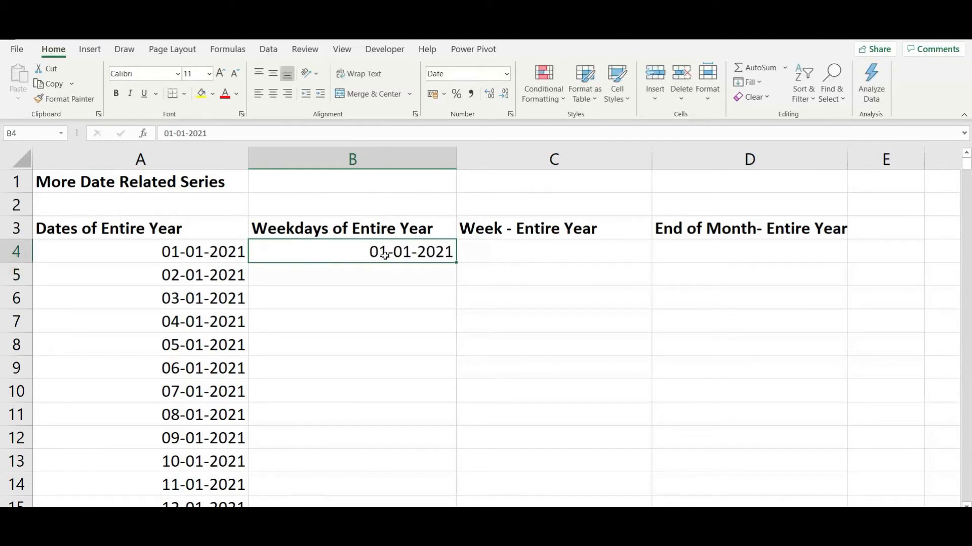
pyautogui.click(758, 83)
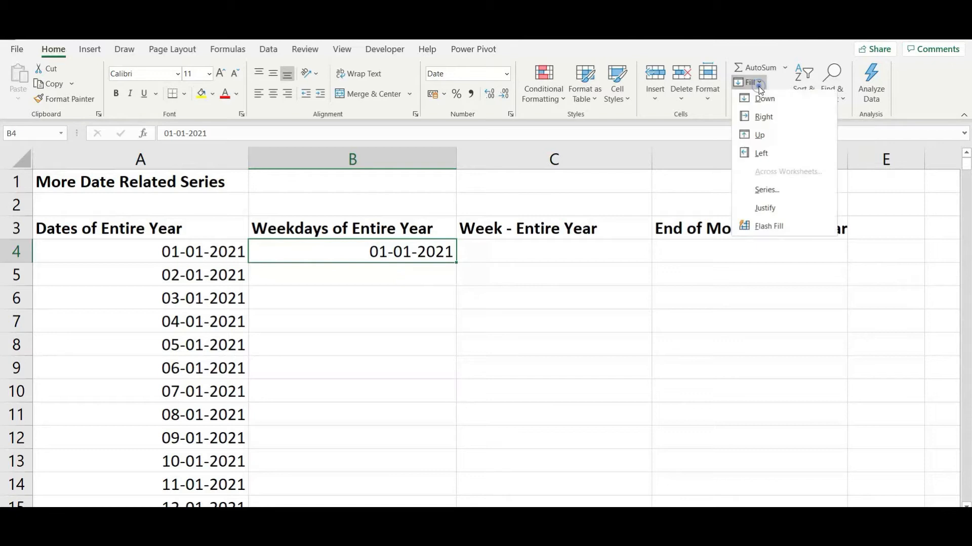
pyautogui.click(776, 196)
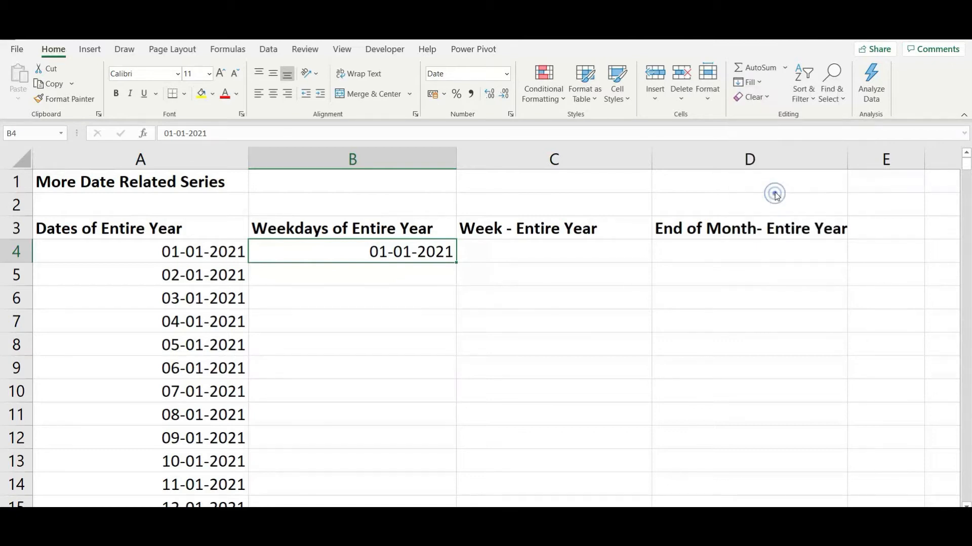
pyautogui.moveTo(575, 139)
pyautogui.mouseDown()
pyautogui.moveTo(527, 152)
pyautogui.moveTo(575, 146)
pyautogui.mouseUp()
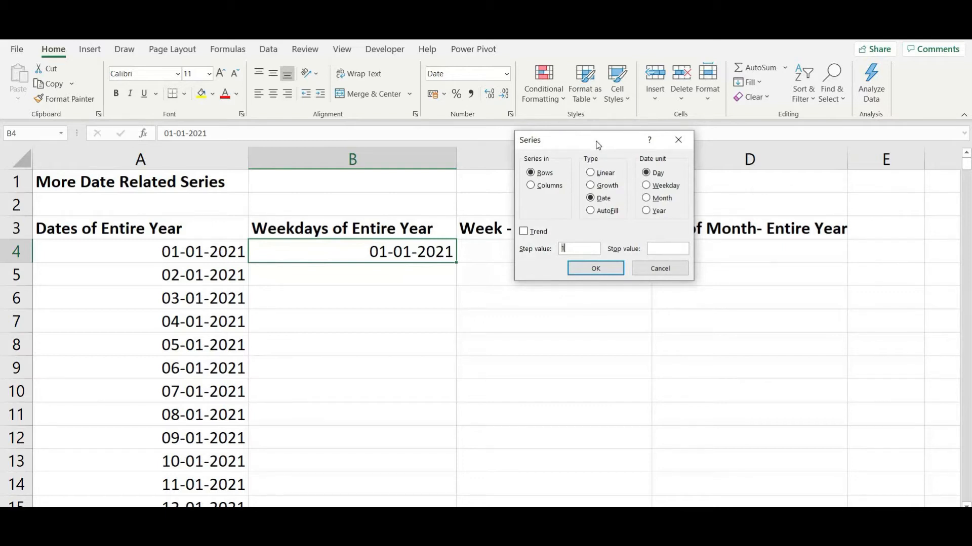
pyautogui.click(678, 143)
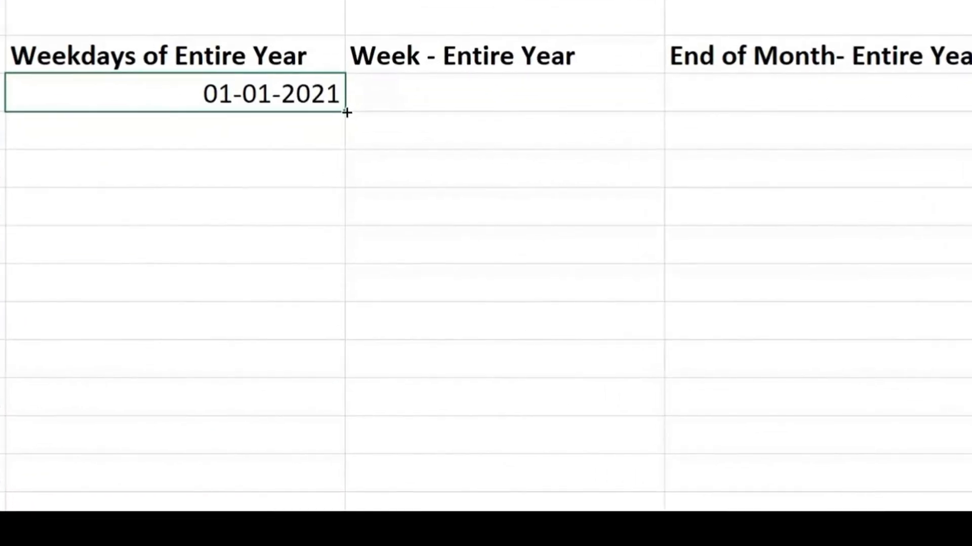
# - Fill column B down from B4 with a date series by weekday, stop value 31-12-2021, and check it through the last date
pyautogui.moveTo(346, 112)
pyautogui.mouseDown()
pyautogui.moveTo(346, 165)
pyautogui.moveTo(348, 108)
pyautogui.mouseUp()
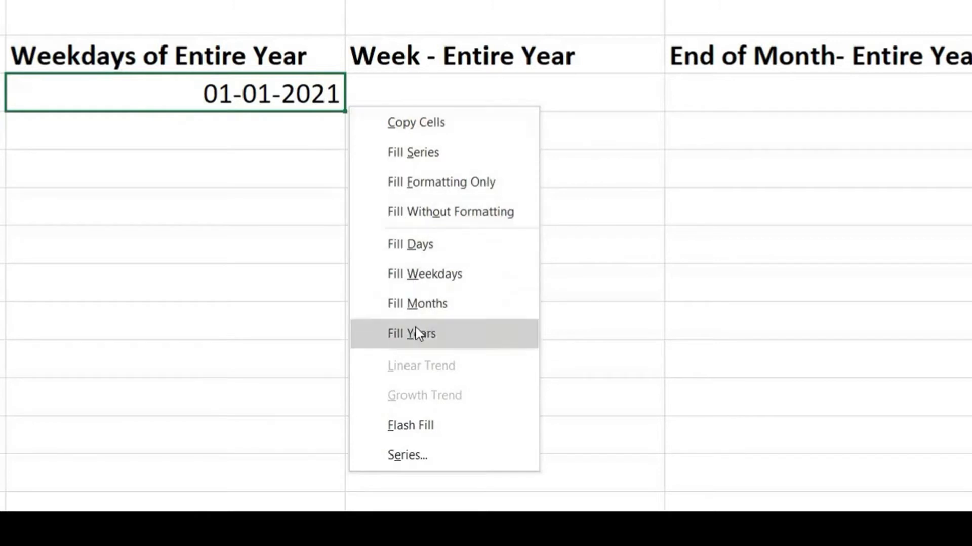
pyautogui.click(404, 458)
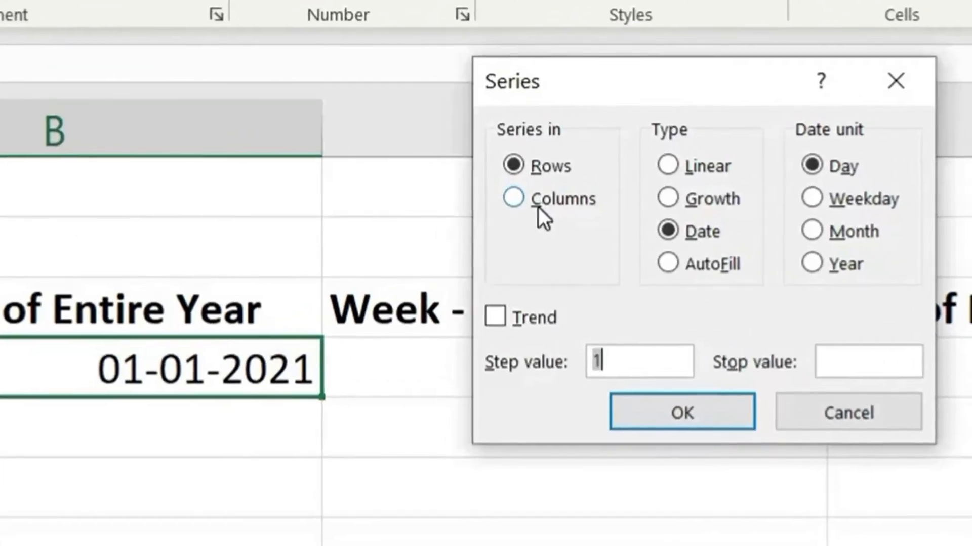
pyautogui.click(538, 206)
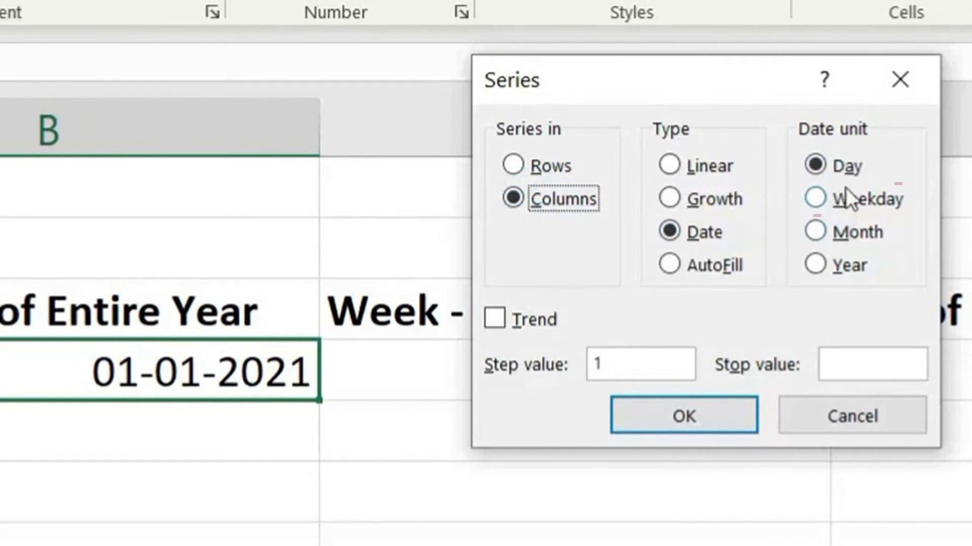
pyautogui.click(844, 207)
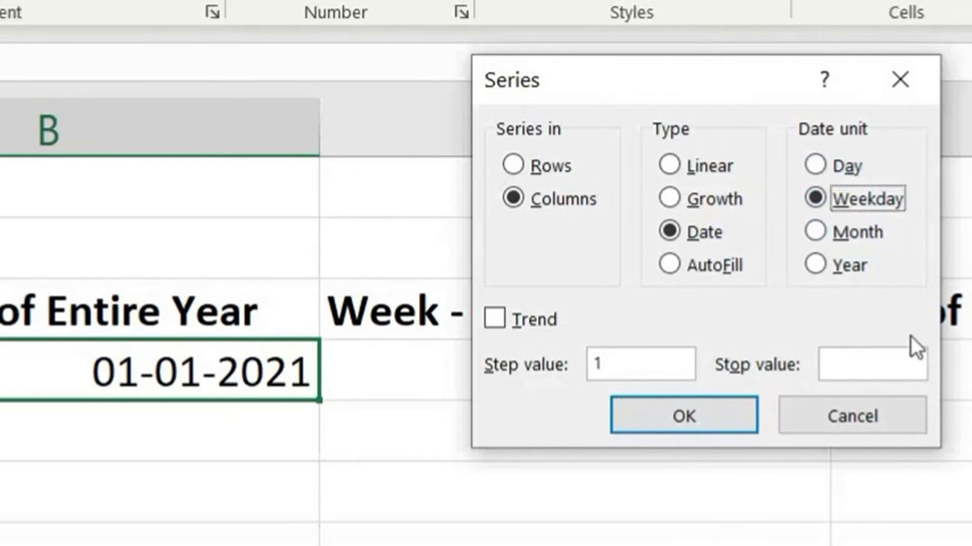
pyautogui.click(872, 360)
pyautogui.write('31')
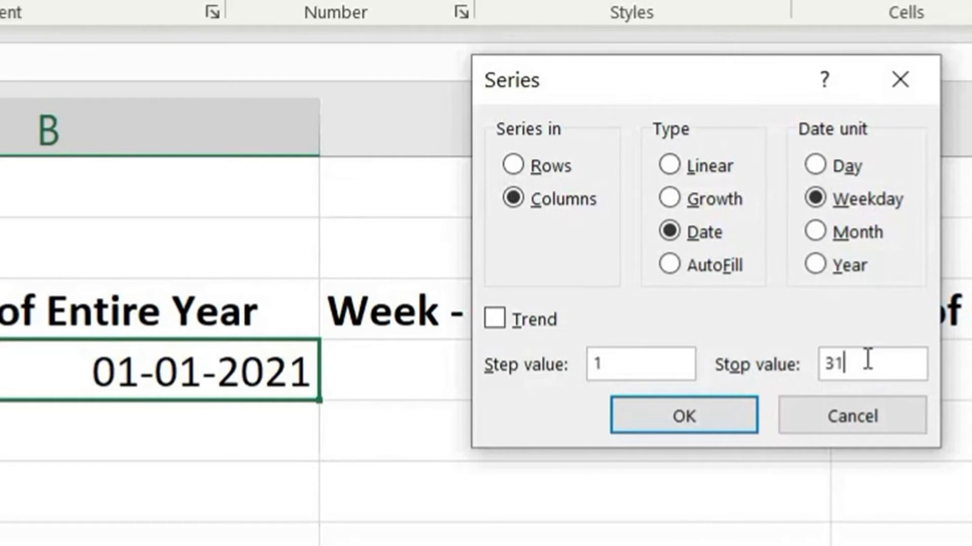
pyautogui.write('-12-2021')
pyautogui.click(667, 431)
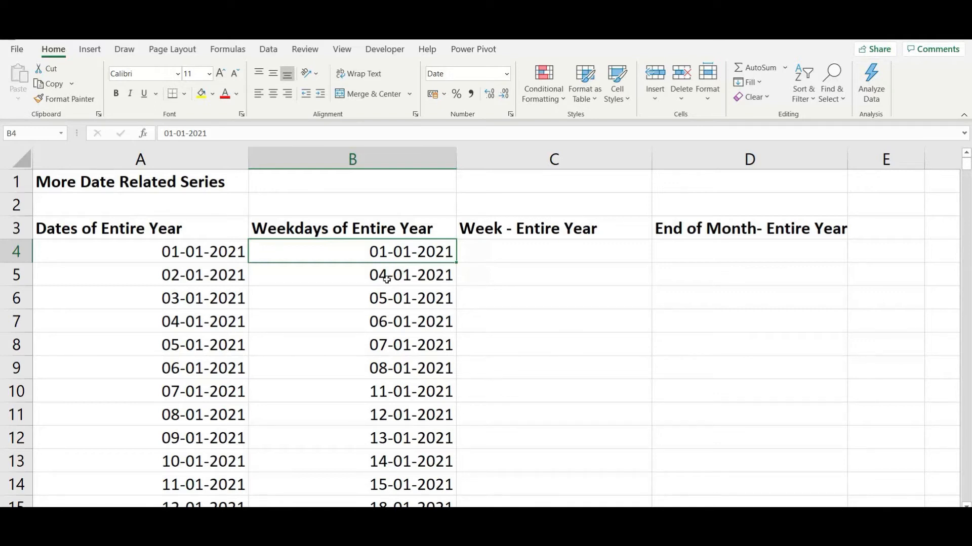
pyautogui.moveTo(387, 278); pyautogui.dragTo(397, 375)
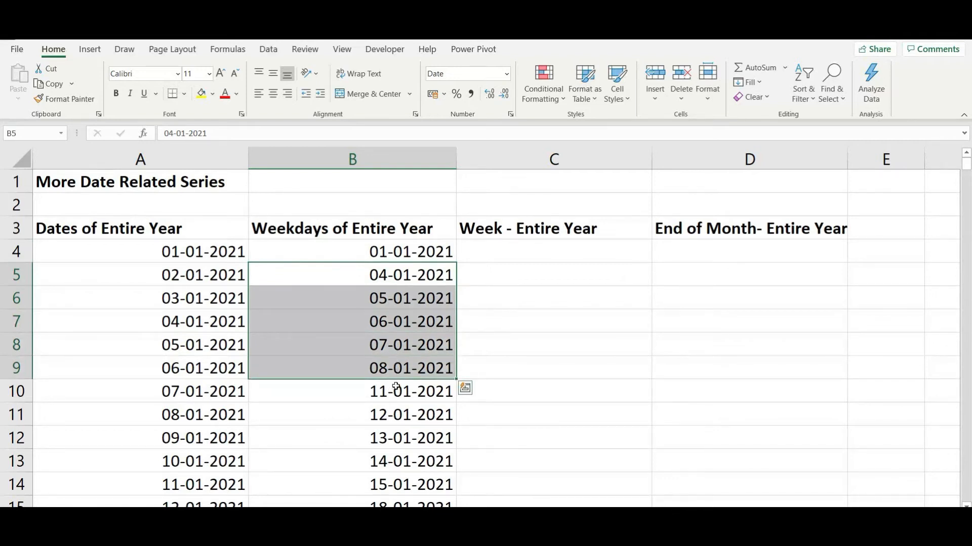
pyautogui.scroll(-3, 395, 388)
pyautogui.hotkey('ctrl', 'Down')
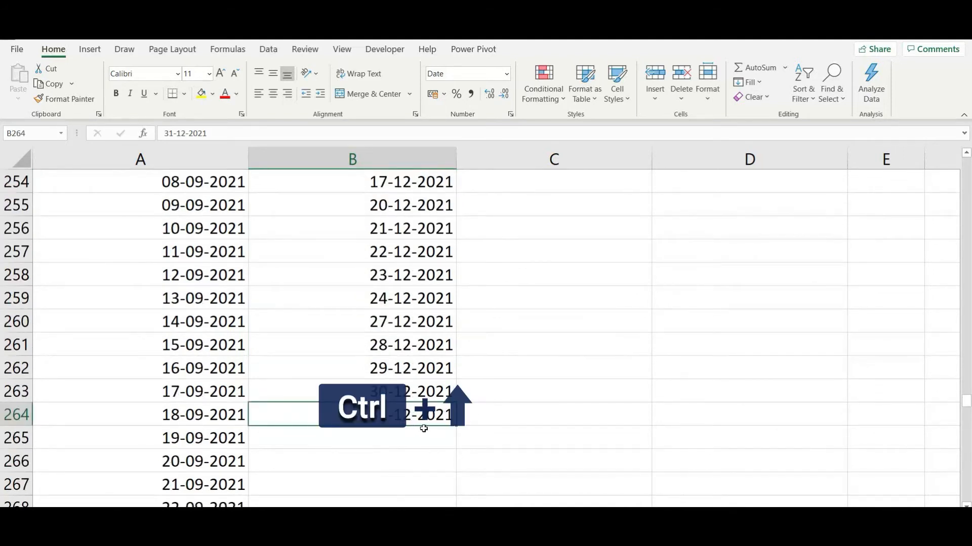
pyautogui.hotkey('ctrl', 'Up')
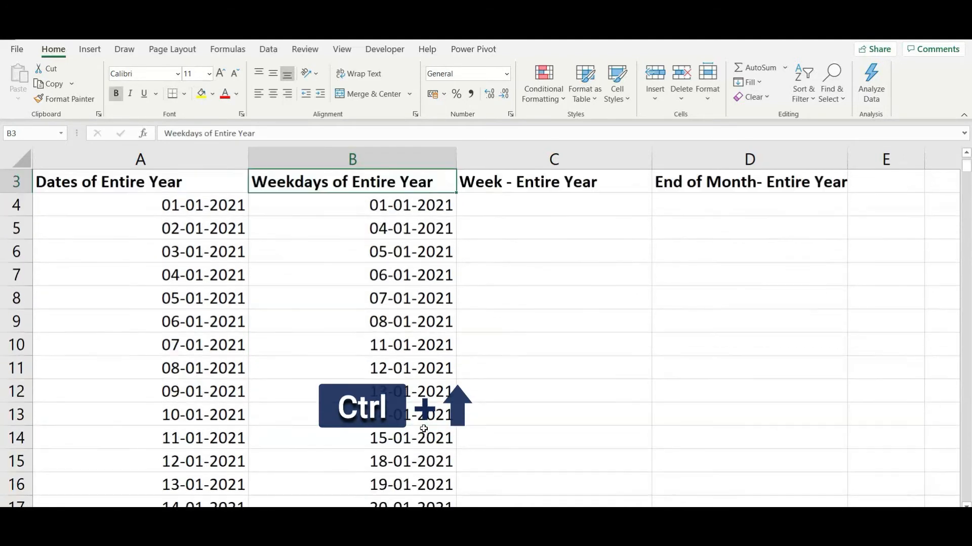
# - Enter the start date 04-01-2021 in C4 under Week - Entire Year, keeping that cell selected
pyautogui.click(507, 203)
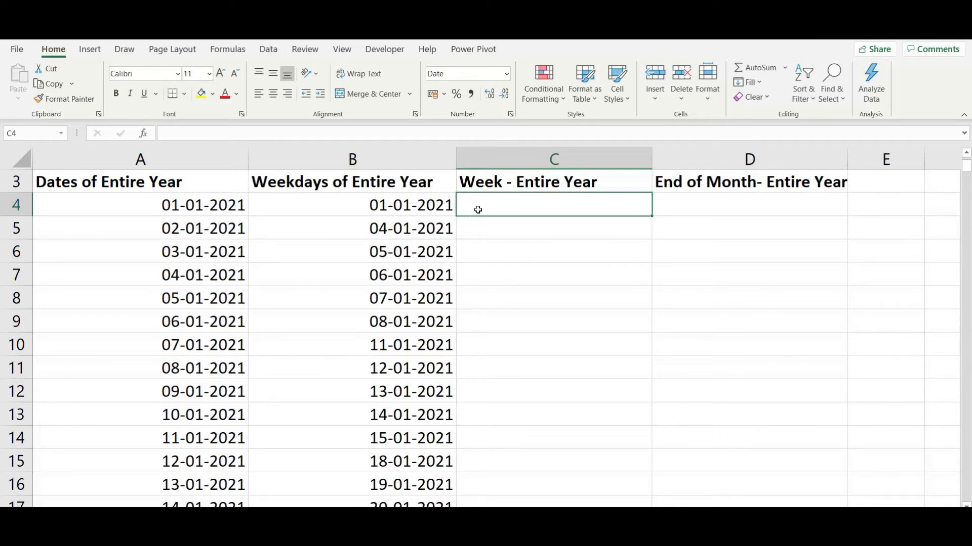
pyautogui.click(403, 233)
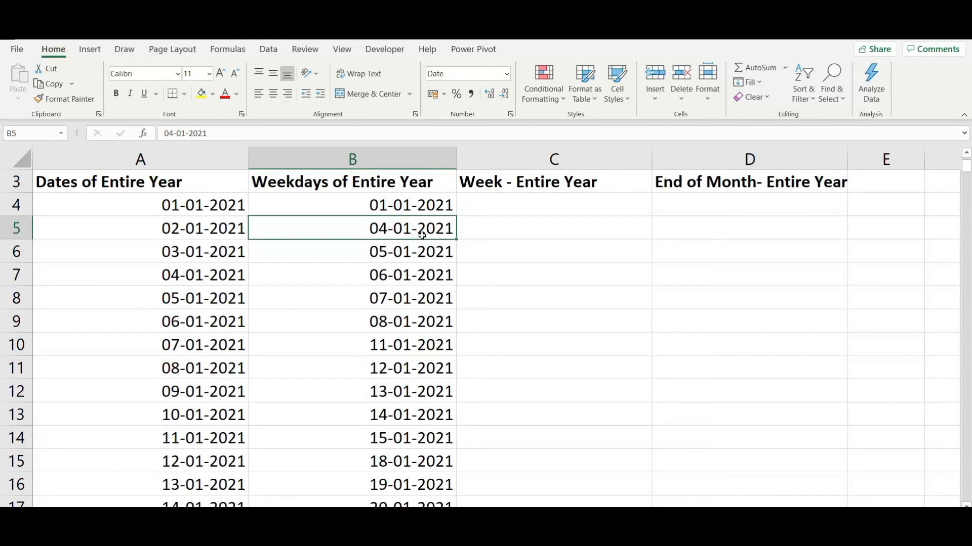
pyautogui.click(473, 206)
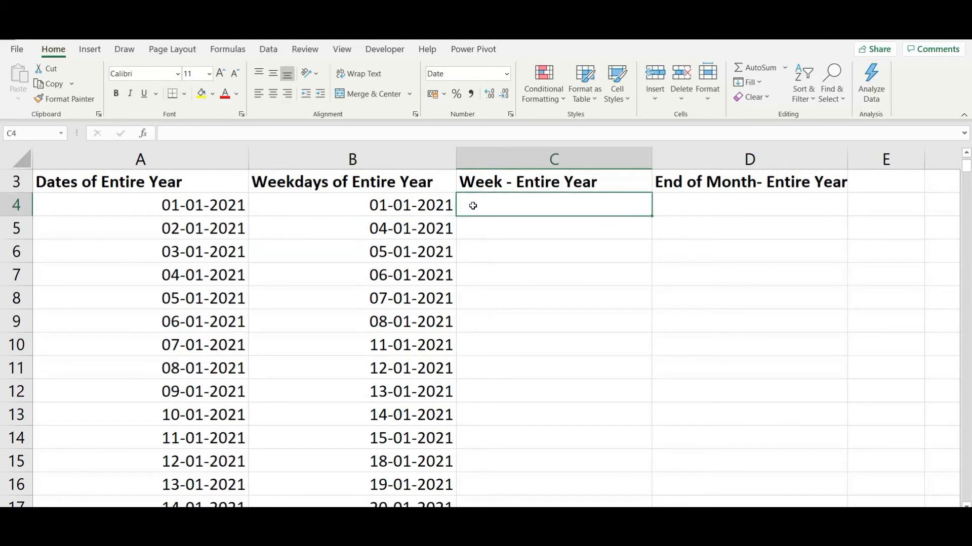
pyautogui.write('4-01-2021')
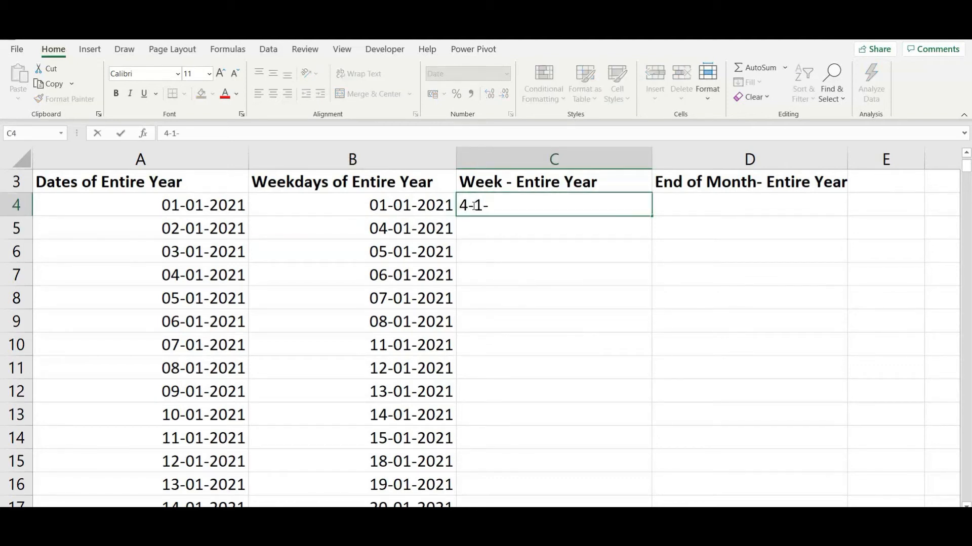
pyautogui.hotkey('ctrl', 'Return')
# - Fill column C down from C4 with a day-unit date series, step value 7 and stop value 31-12-2021, and check it to its end
pyautogui.click(759, 82)
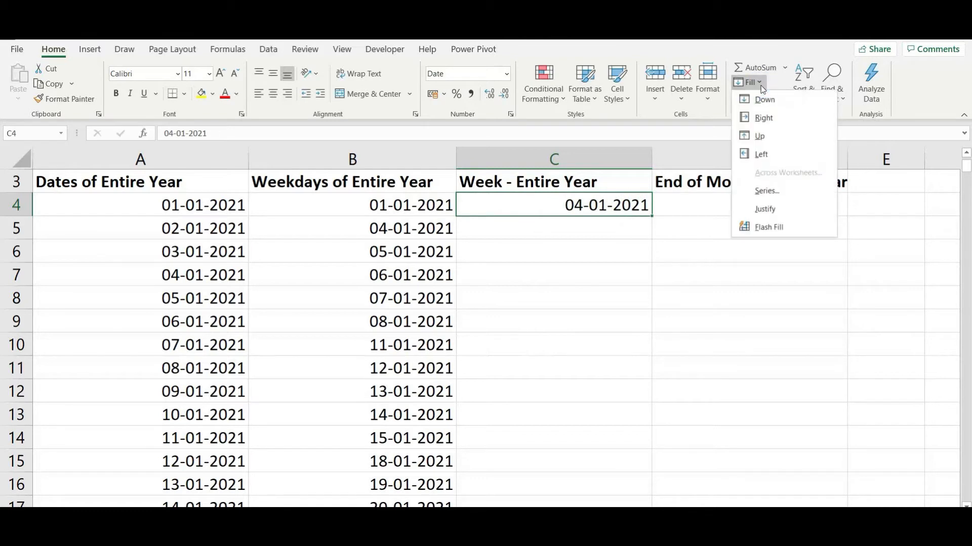
pyautogui.click(765, 191)
pyautogui.click(530, 183)
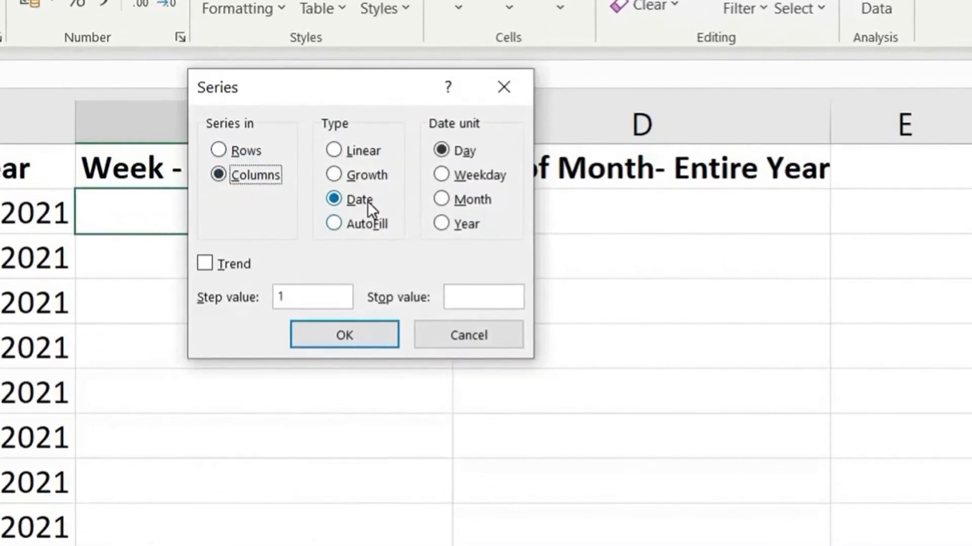
pyautogui.click(312, 291)
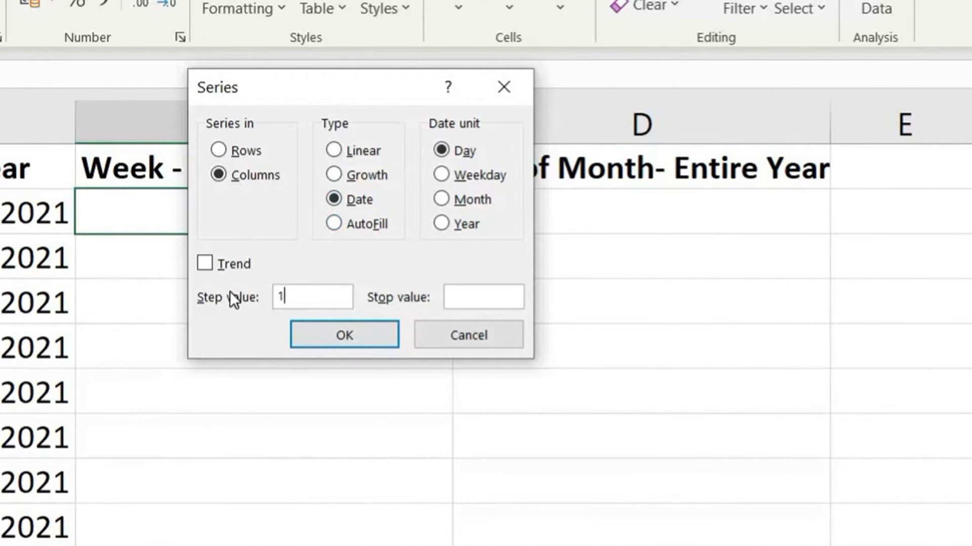
pyautogui.doubleClick(316, 301)
pyautogui.write('7')
pyautogui.click(485, 304)
pyautogui.write('31-12-2021')
pyautogui.click(336, 340)
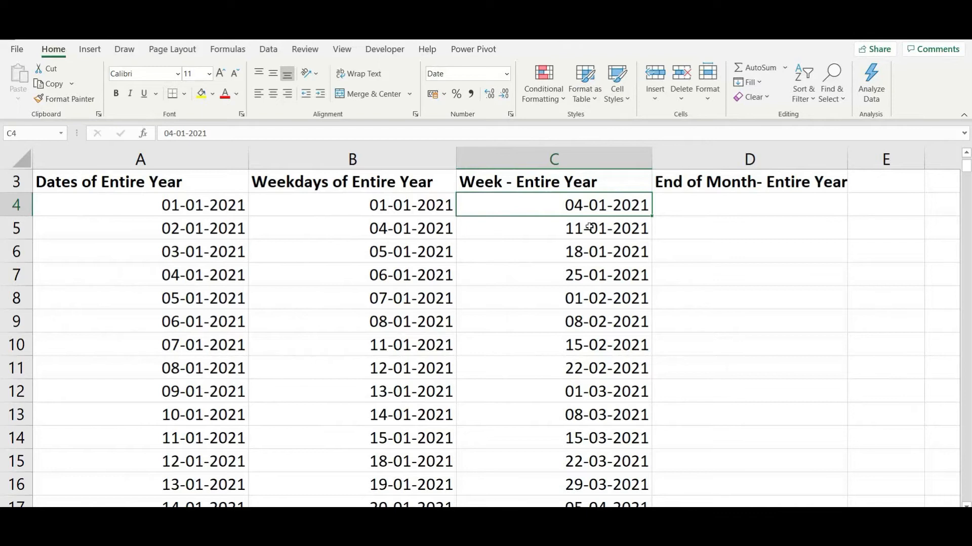
pyautogui.click(582, 225)
pyautogui.click(585, 252)
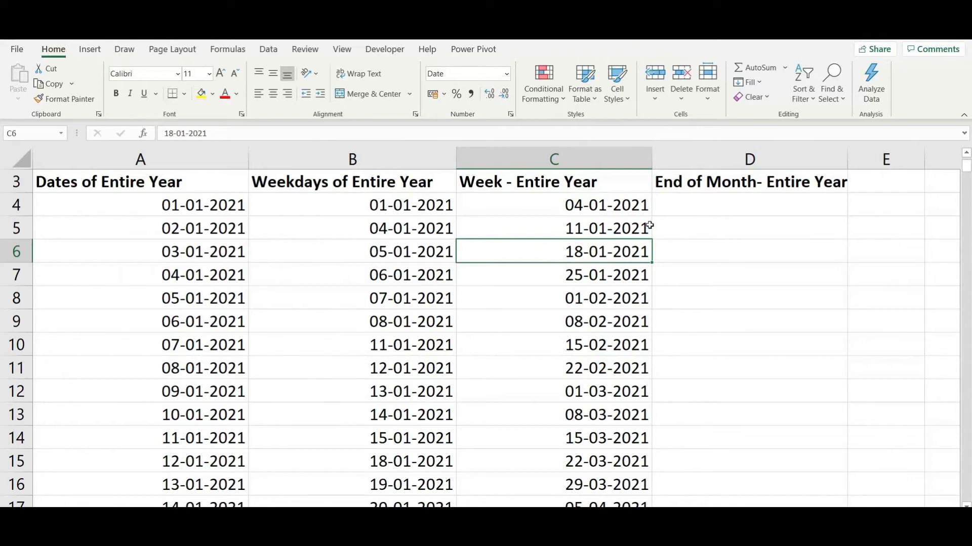
pyautogui.hotkey('ctrl', 'Down')
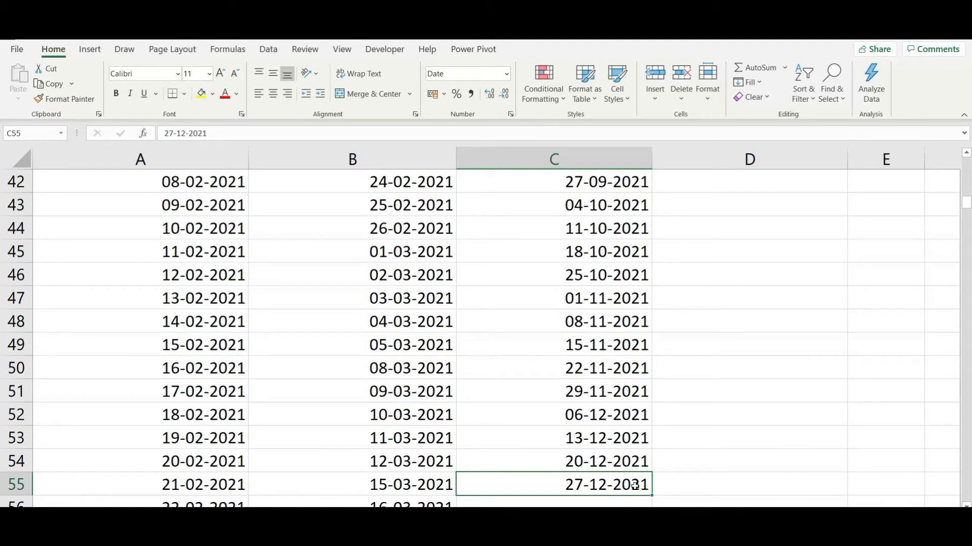
# - Enter the start date 31-01-2021 in D4 under End of Month- Entire Year and select that cell
pyautogui.hotkey('ctrl', 'Up')
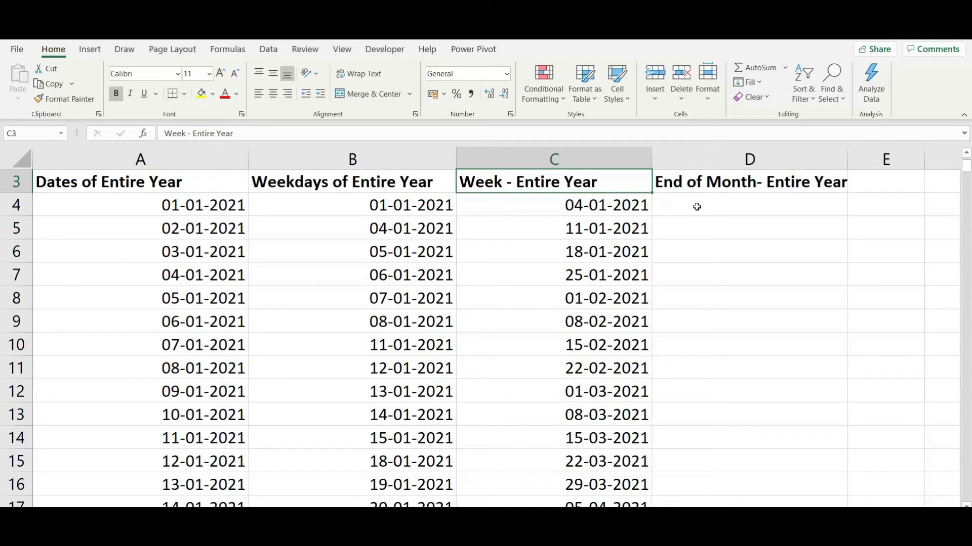
pyautogui.click(697, 207)
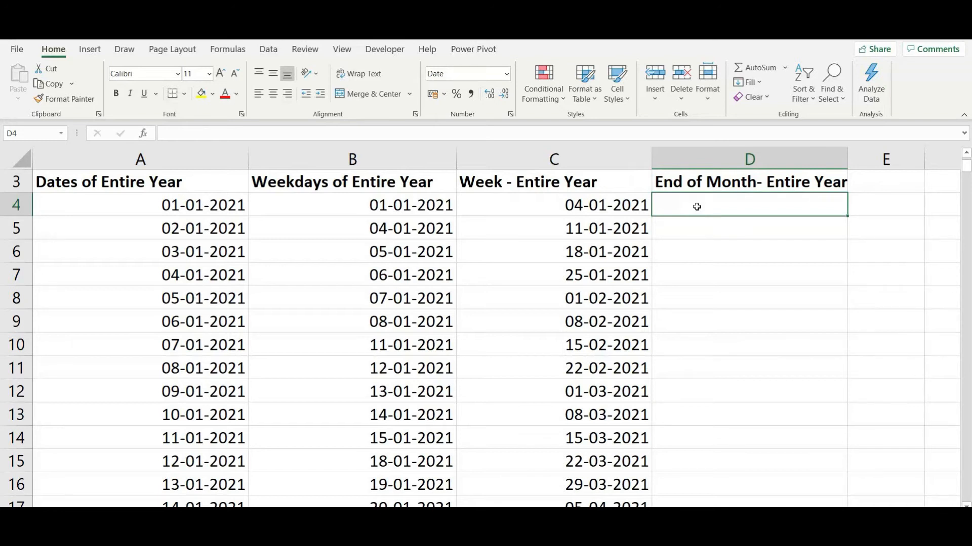
pyautogui.write('31-1-2021')
pyautogui.press('Return')
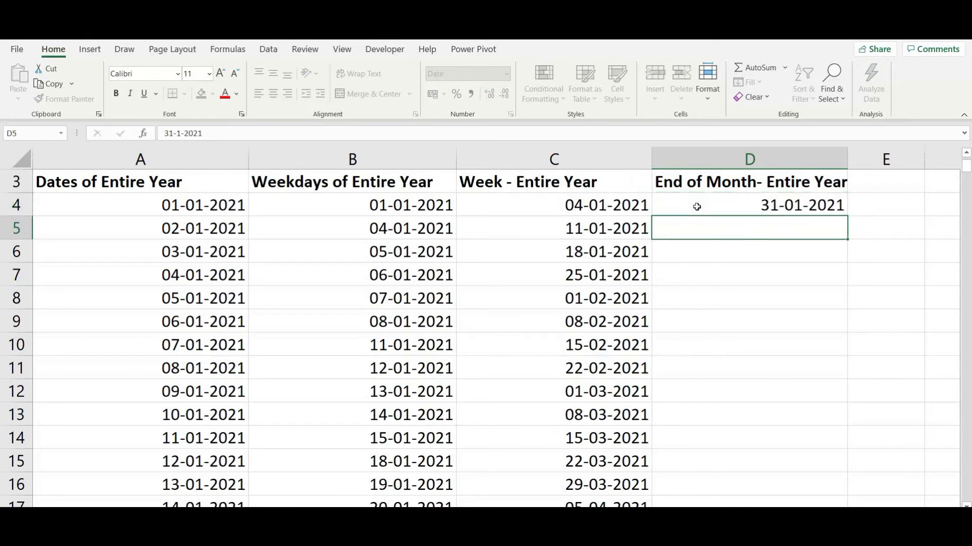
pyautogui.click(788, 204)
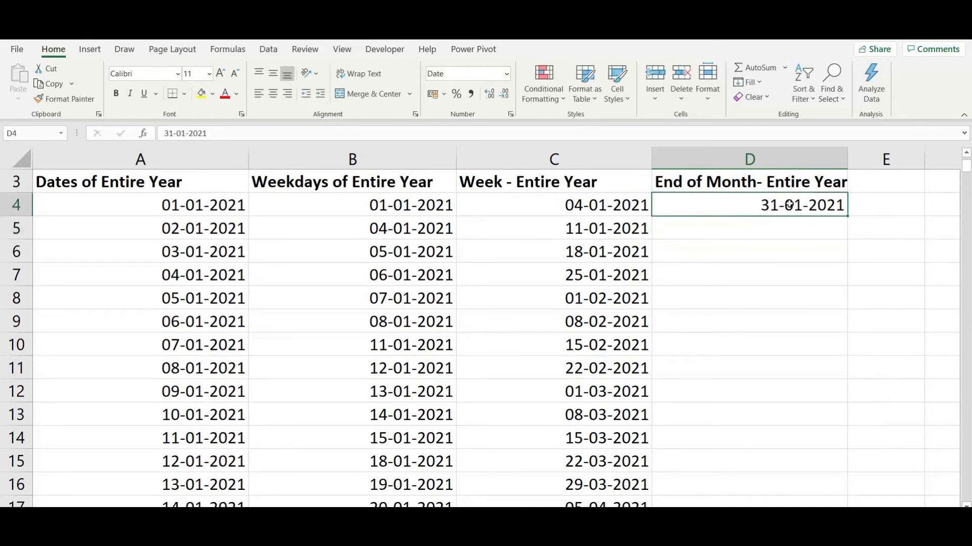
# - Fill column D down from D4 with a date series by month, step value 1 and stop value 31-12-2021
pyautogui.click(748, 82)
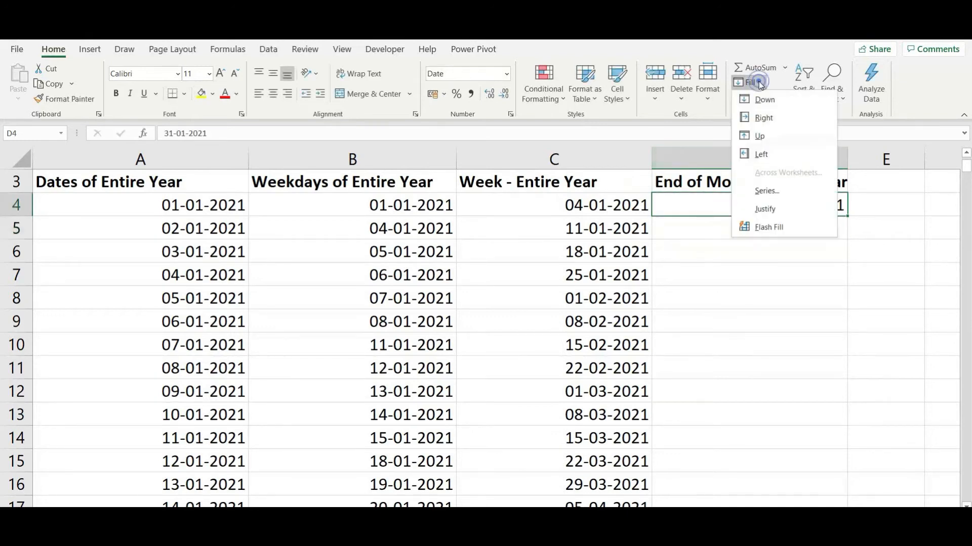
pyautogui.click(785, 196)
pyautogui.click(521, 186)
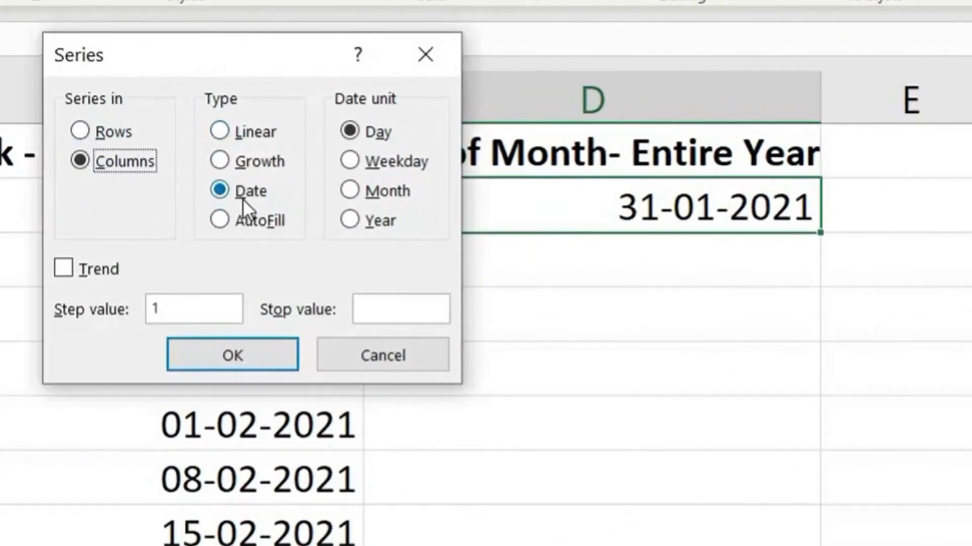
pyautogui.click(377, 199)
pyautogui.click(402, 308)
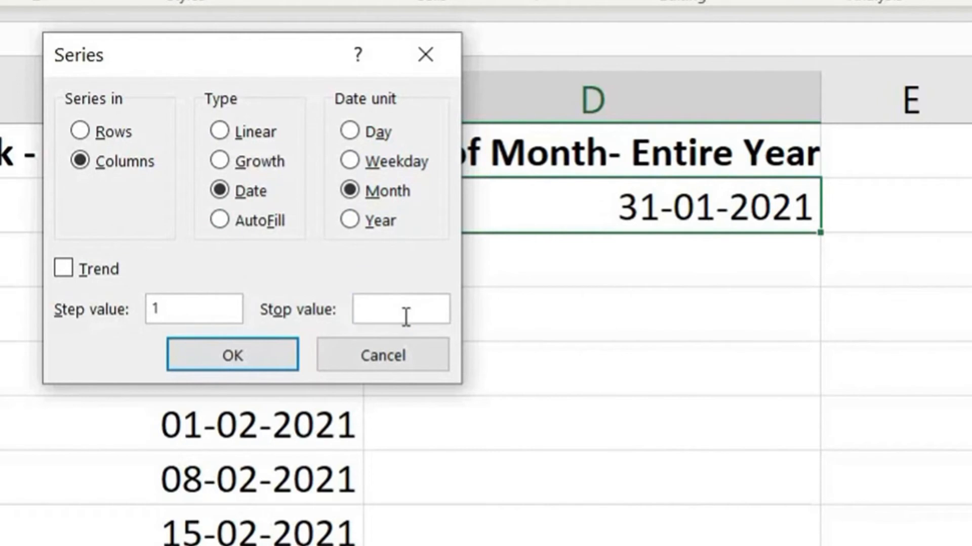
pyautogui.write('31-12-2021')
pyautogui.click(251, 362)
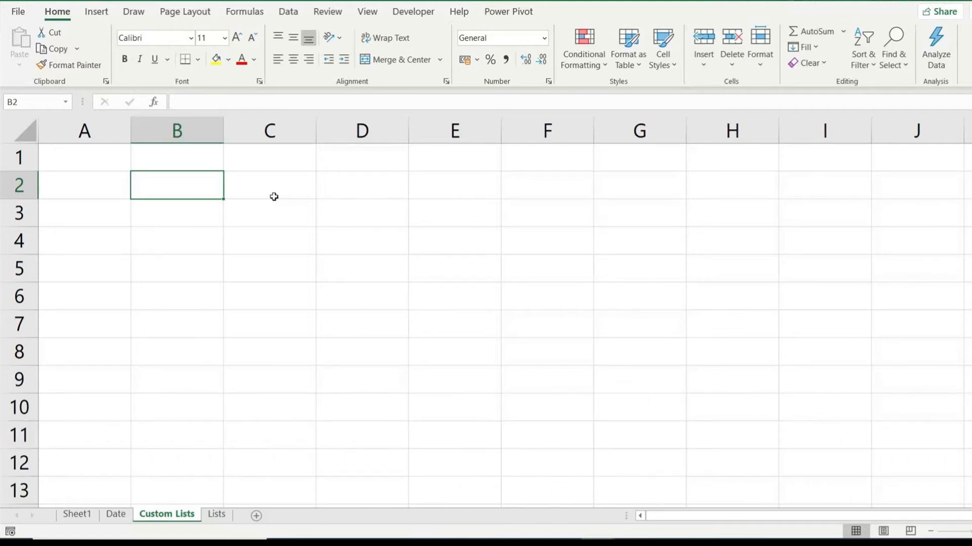
# - On the Custom Lists sheet, enter Excel in B2 and autofill it down to B9
pyautogui.write('Excel')
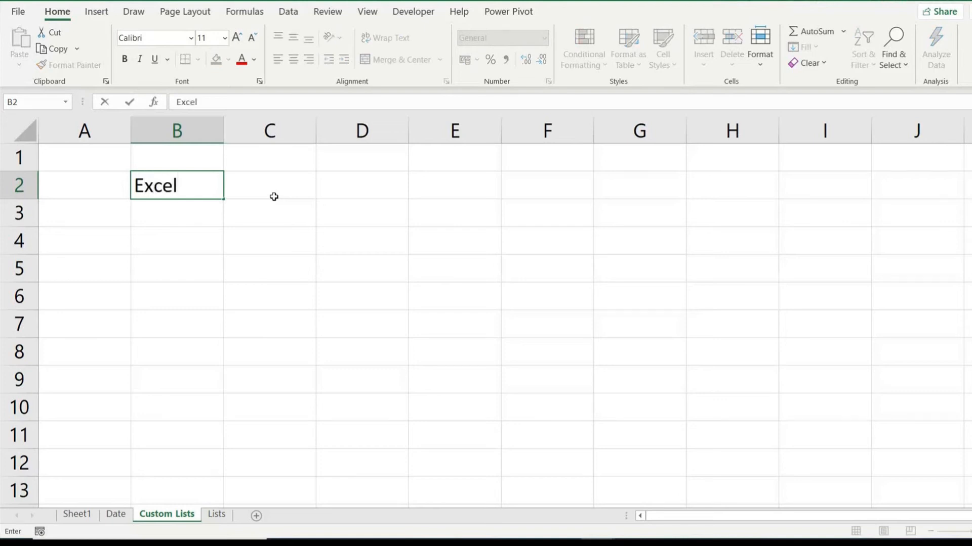
pyautogui.hotkey('ctrl', 'Return')
pyautogui.moveTo(224, 200); pyautogui.dragTo(225, 391)
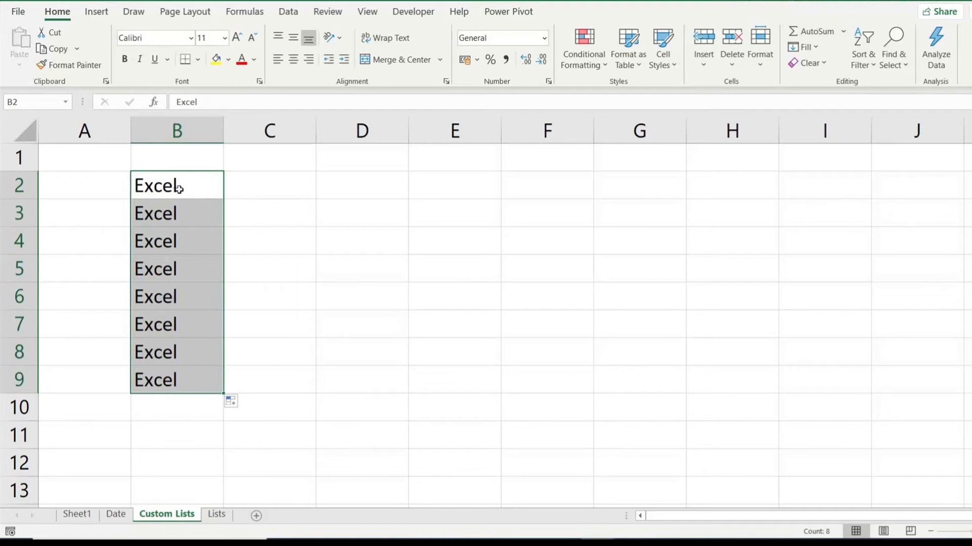
# - Enter India in C2 and autofill the country list down to C9
pyautogui.click(281, 192)
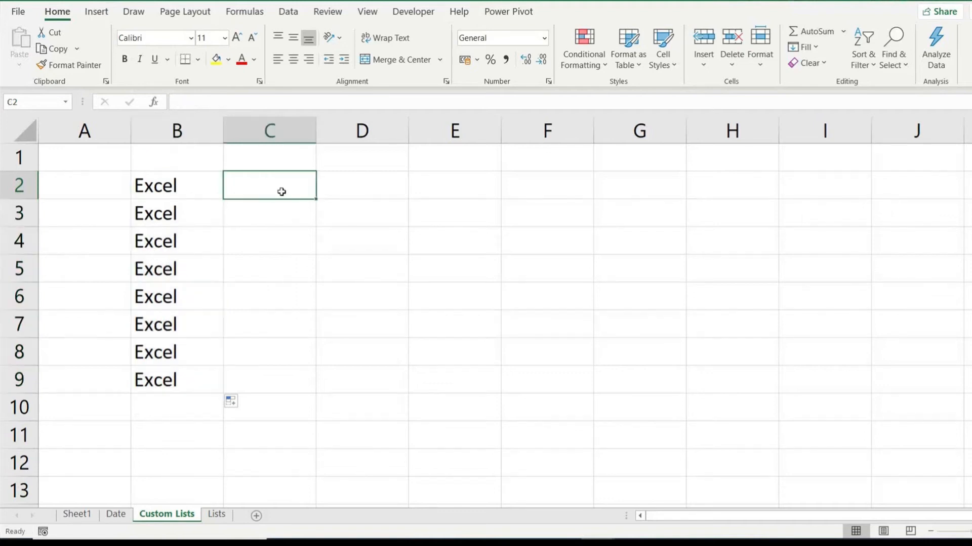
pyautogui.write('India')
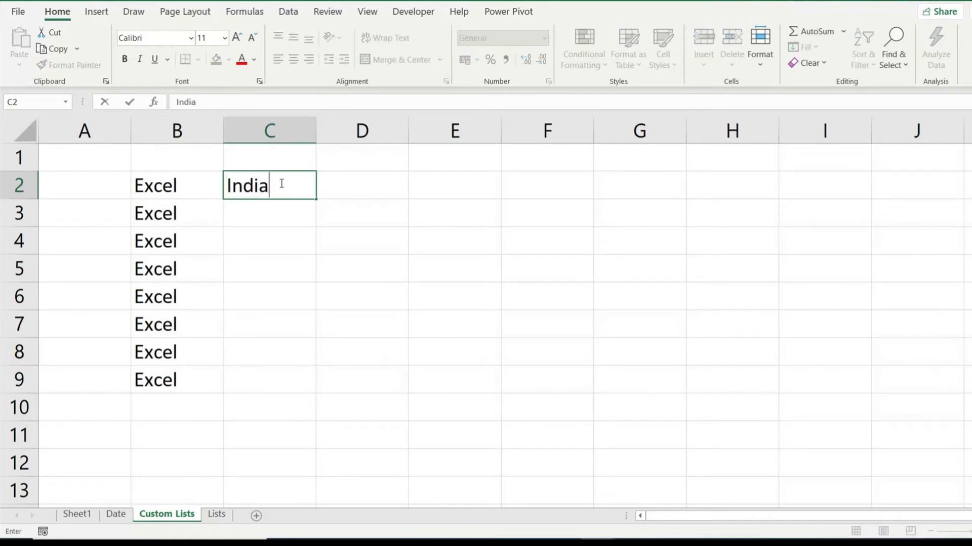
pyautogui.hotkey('ctrl', 'Return')
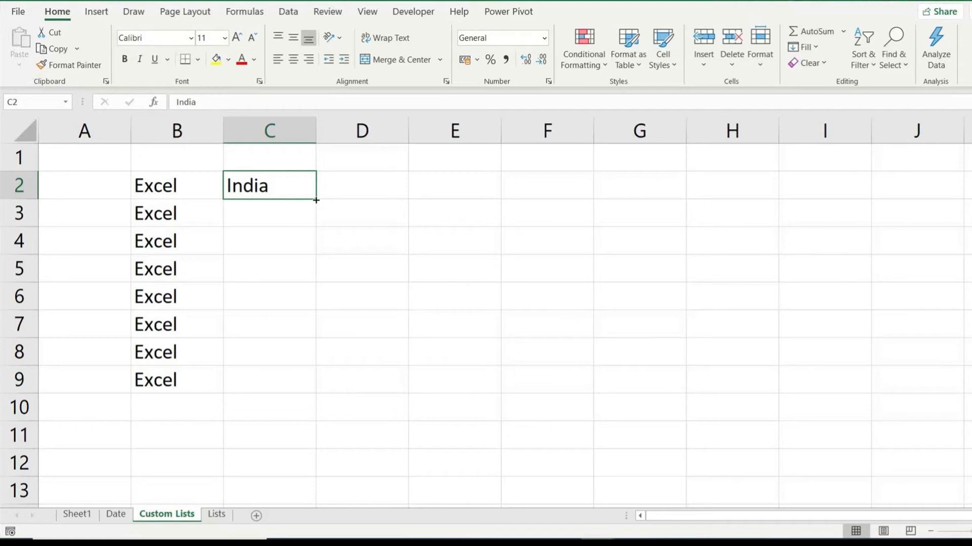
pyautogui.moveTo(316, 199); pyautogui.dragTo(322, 347)
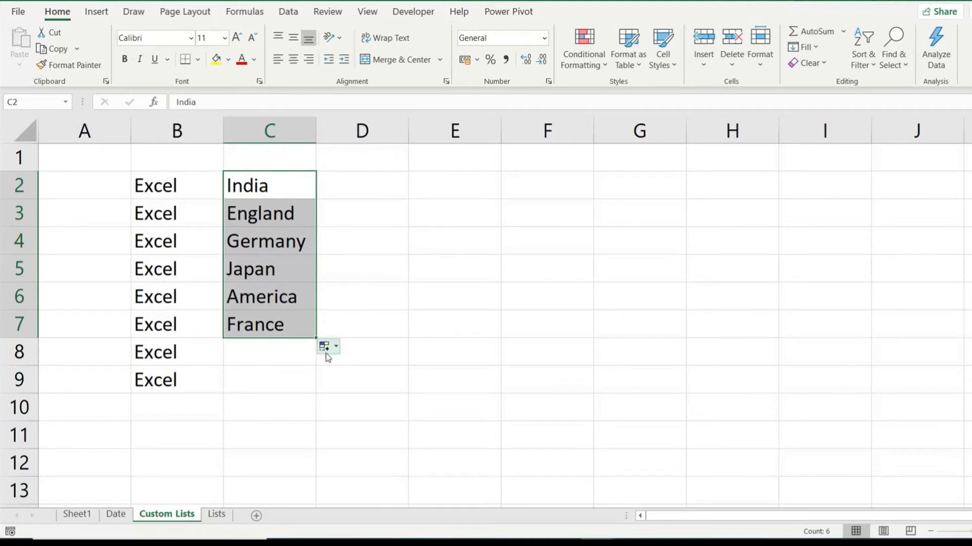
pyautogui.moveTo(316, 339); pyautogui.dragTo(313, 396)
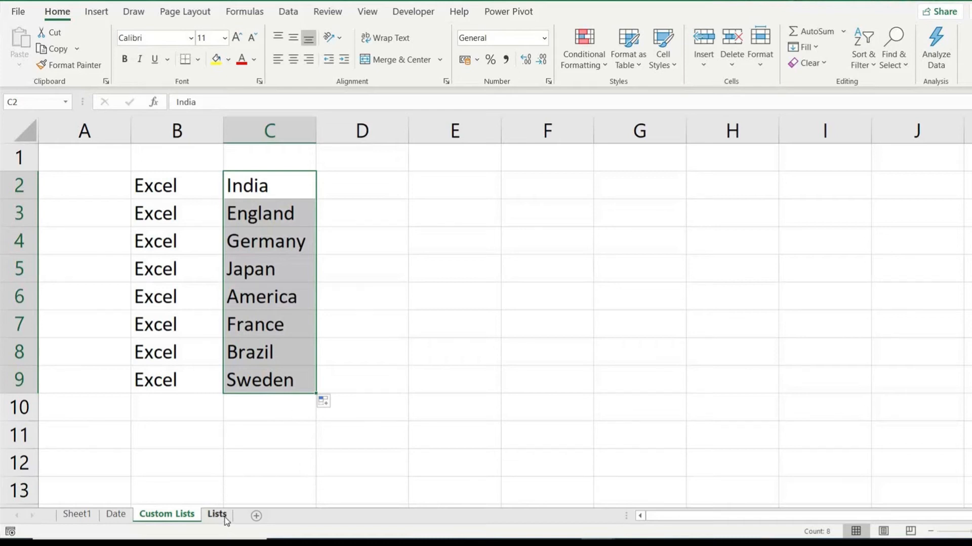
# - On the Lists sheet, enter Produce in F3 and autofill it down to F9
pyautogui.click(222, 516)
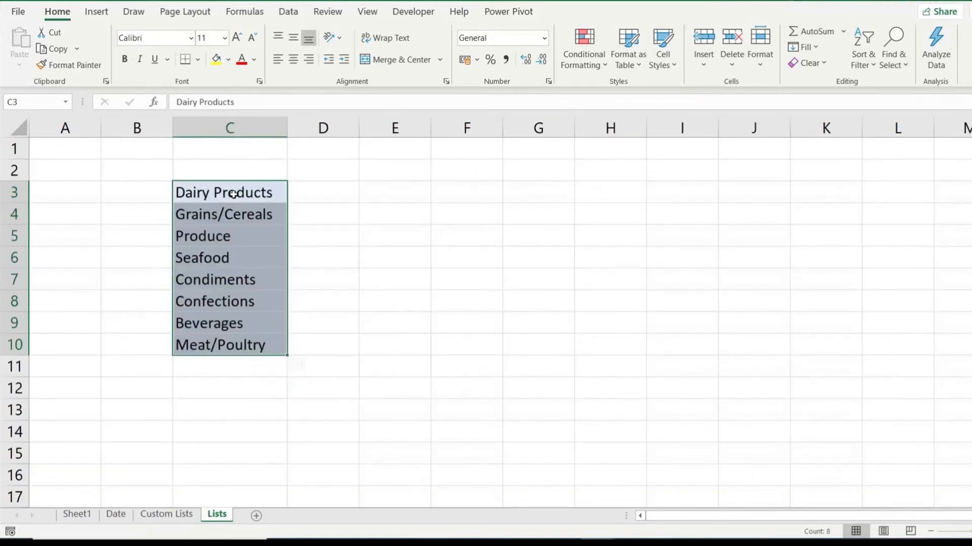
pyautogui.click(460, 198)
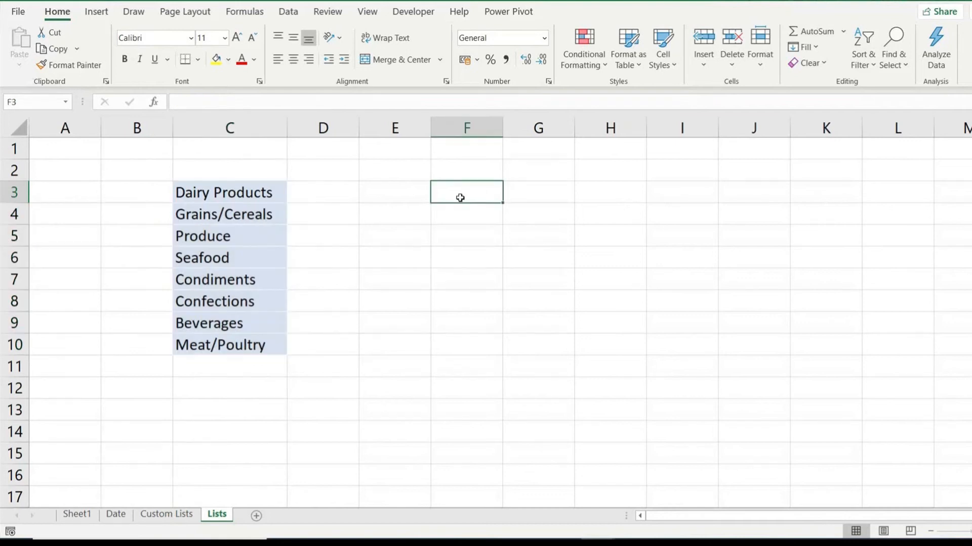
pyautogui.write('Produce')
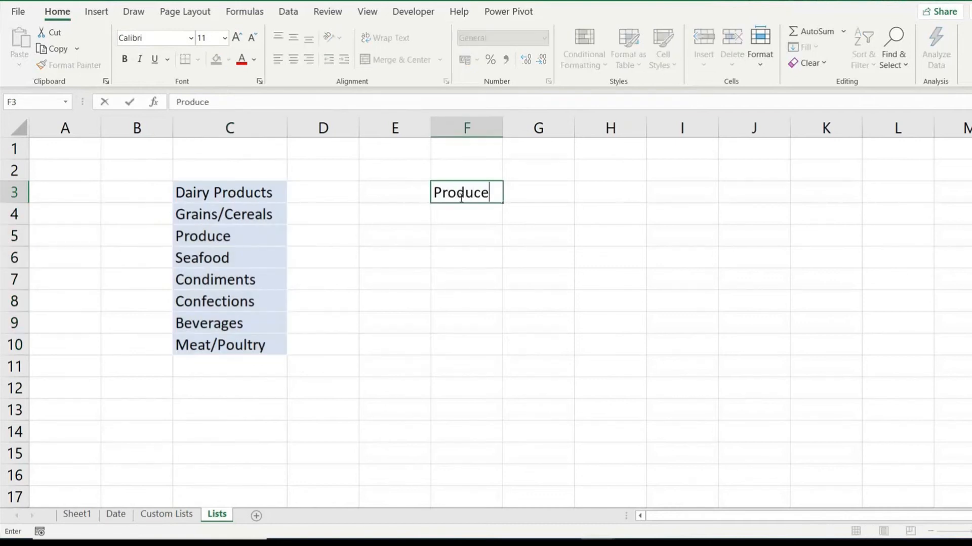
pyautogui.press('Return')
pyautogui.click(460, 198)
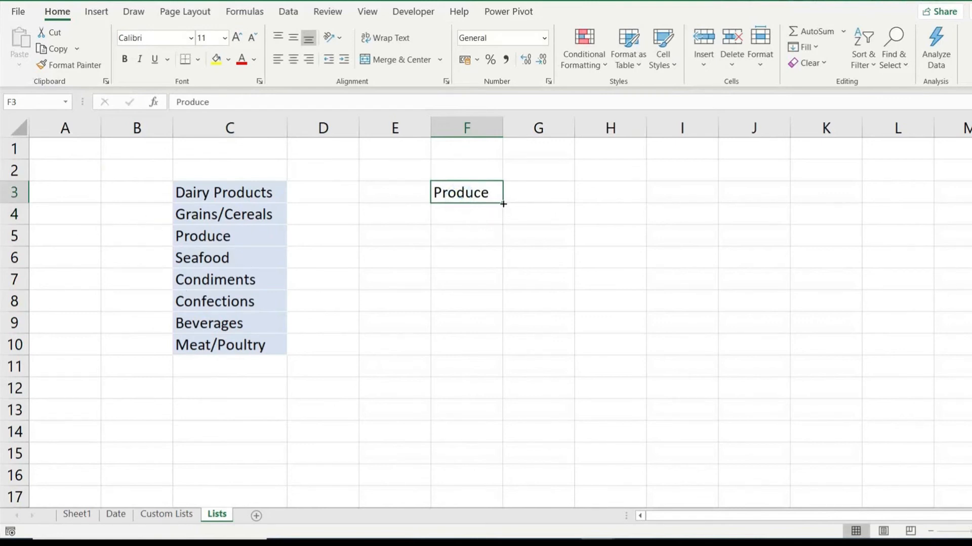
pyautogui.moveTo(503, 204); pyautogui.dragTo(484, 337)
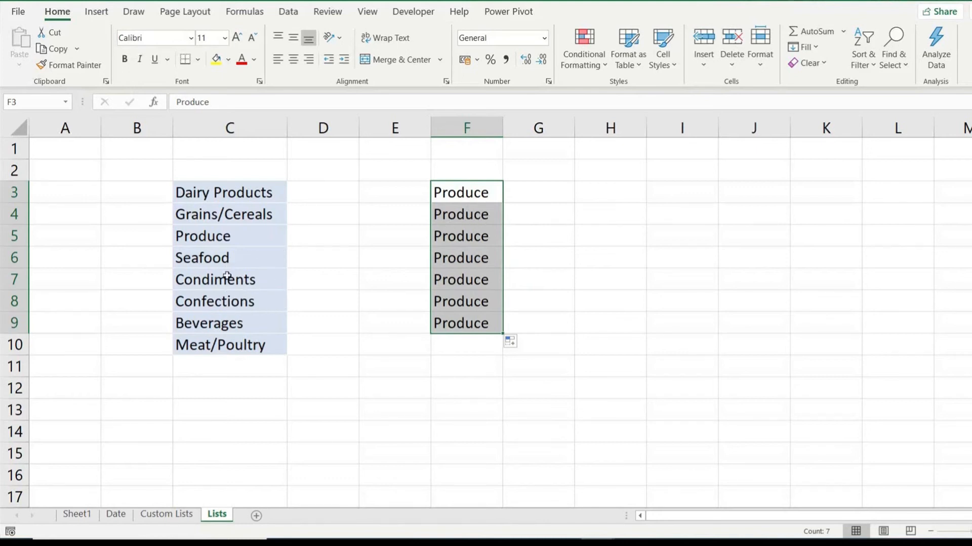
# - Select the category names in C3:C10 and bring up the General section of the advanced Excel options
pyautogui.hotkey('alt', 'f')
pyautogui.press('t')
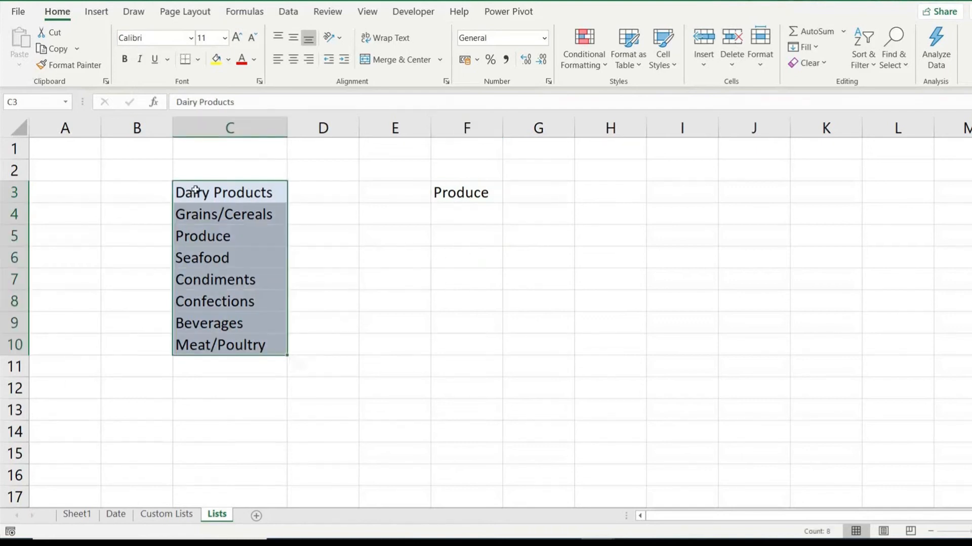
pyautogui.moveTo(195, 189); pyautogui.dragTo(201, 350)
pyautogui.click(17, 12)
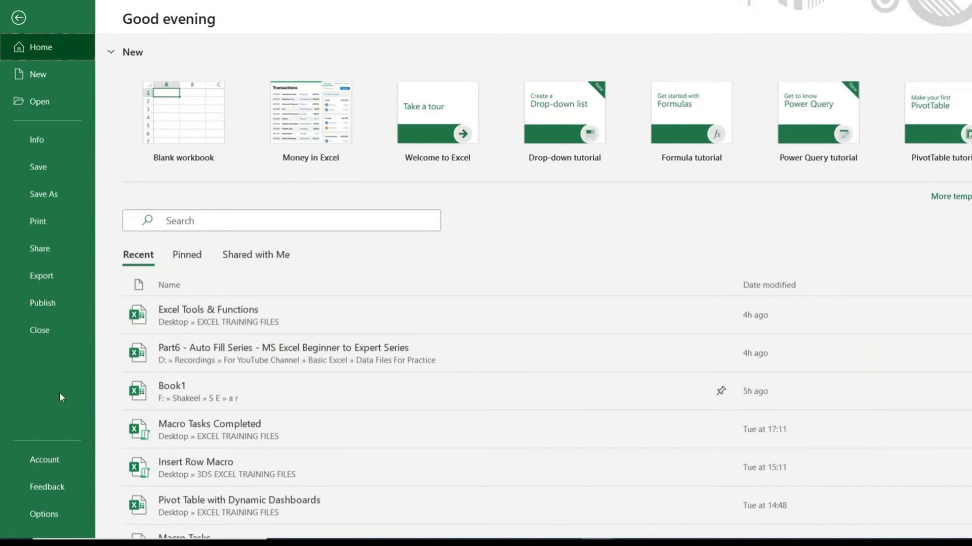
pyautogui.click(44, 513)
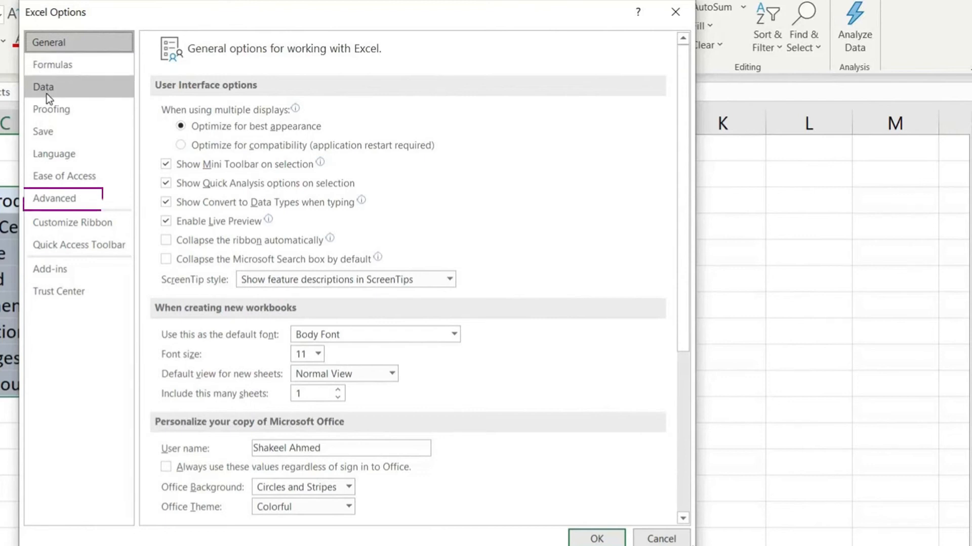
pyautogui.click(74, 199)
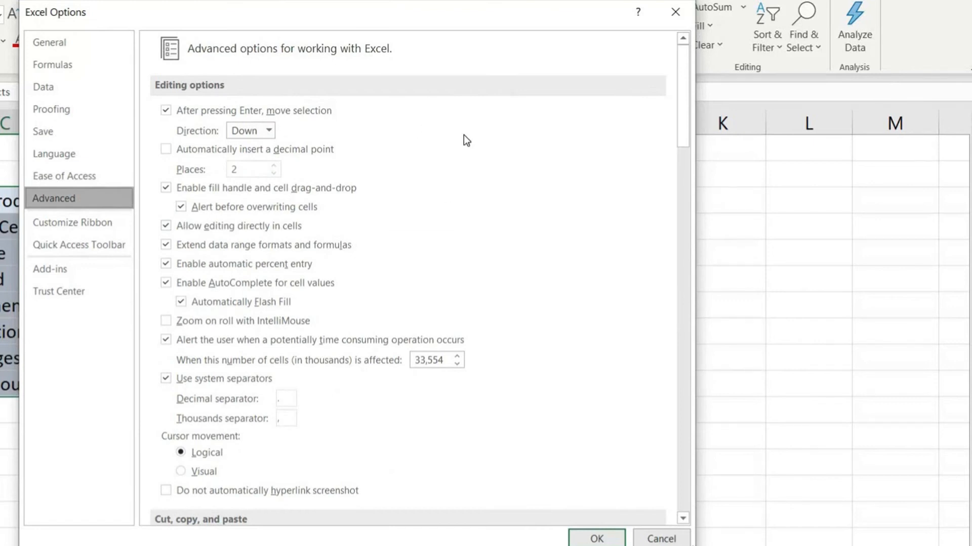
pyautogui.moveTo(683, 114); pyautogui.dragTo(683, 473)
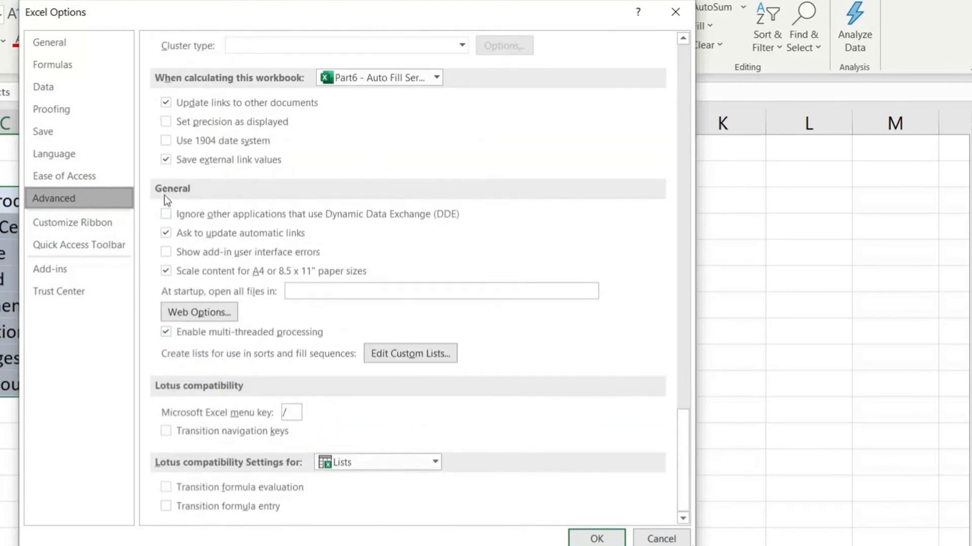
# - Open the custom lists editor and view the entries of the Jan, Feb, Mar list and the India, England, Germany list
pyautogui.click(421, 354)
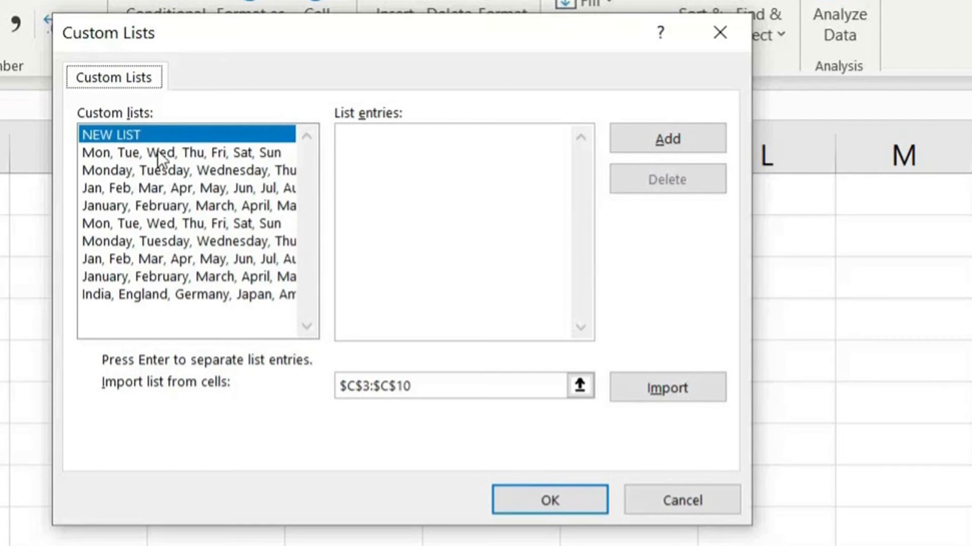
pyautogui.click(137, 188)
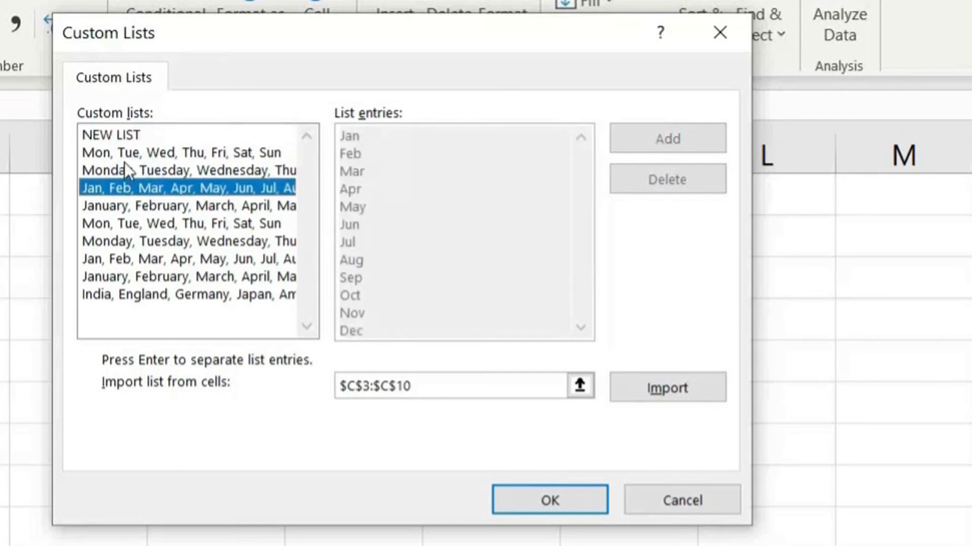
pyautogui.click(126, 295)
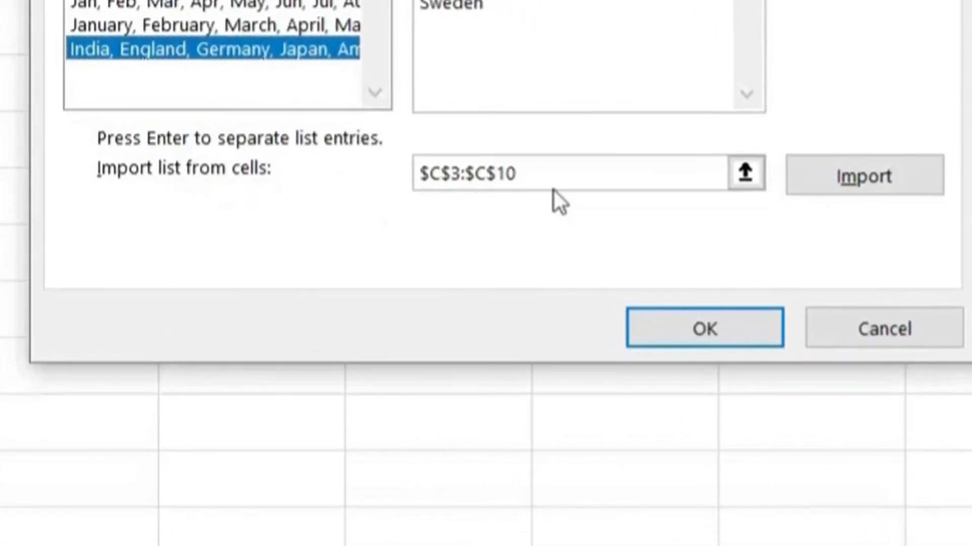
# - Clear the cell range of the list import and pick the category names in C3:C10 as its source
pyautogui.click(546, 174)
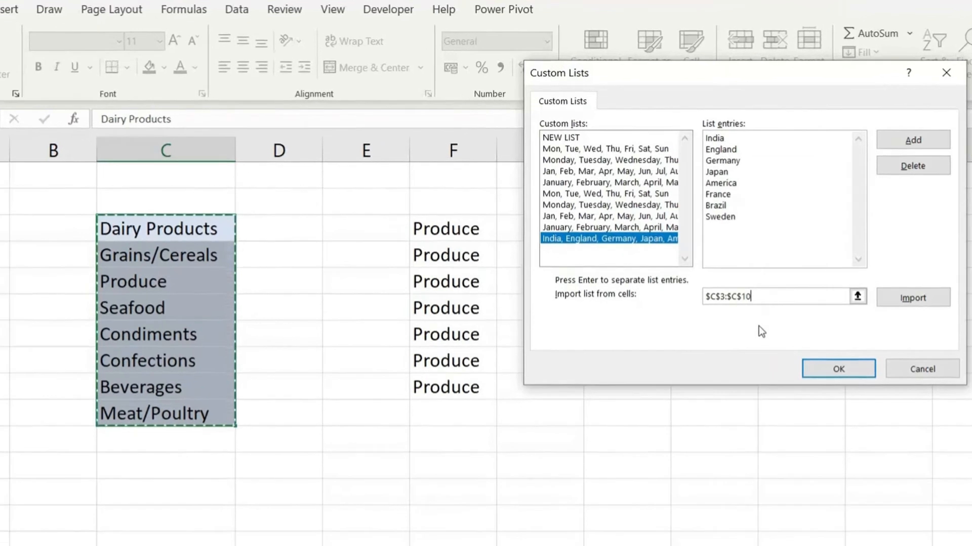
pyautogui.press('BackSpace')
pyautogui.press('BackSpace')
pyautogui.press('BackSpace')
pyautogui.press('BackSpace')
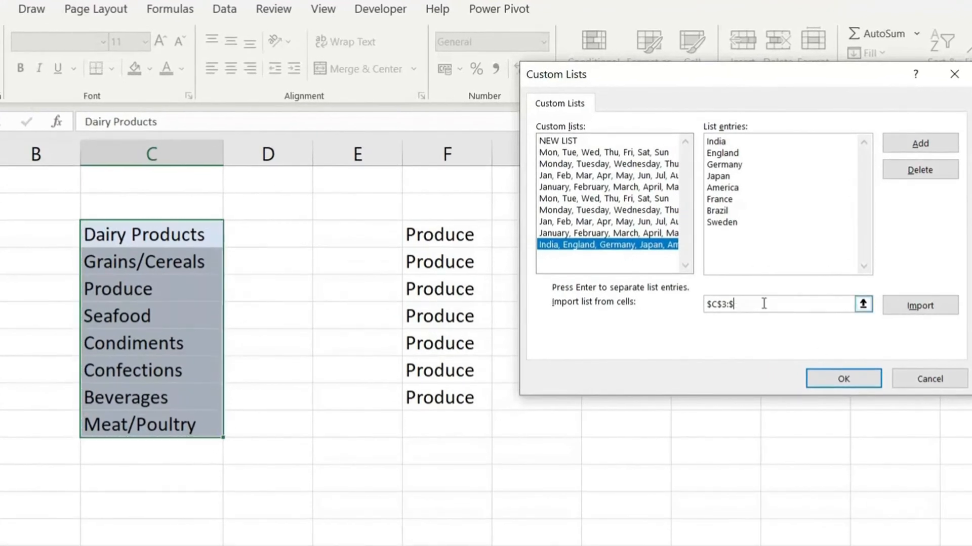
pyautogui.press('BackSpace')
pyautogui.press('BackSpace')
pyautogui.press('BackSpace')
pyautogui.press('BackSpace')
pyautogui.press('BackSpace')
pyautogui.press('BackSpace')
pyautogui.click(727, 304)
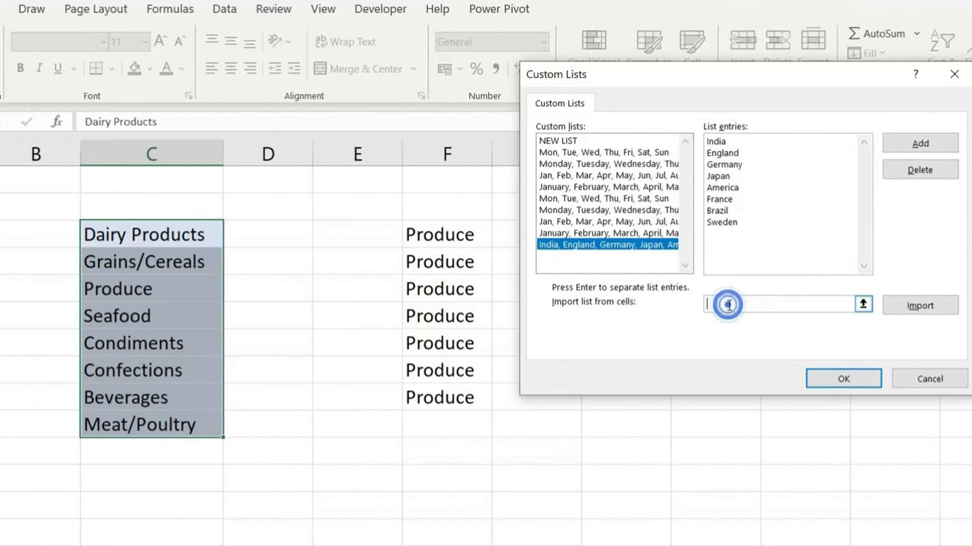
pyautogui.moveTo(121, 236); pyautogui.dragTo(137, 425)
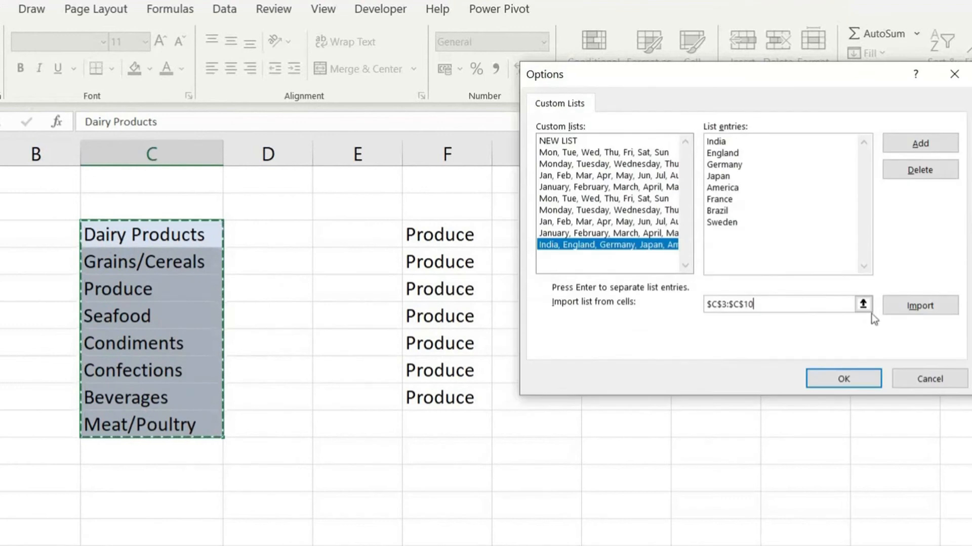
# - Import the categories as a new custom list and accept both the custom lists and the Excel options
pyautogui.click(924, 309)
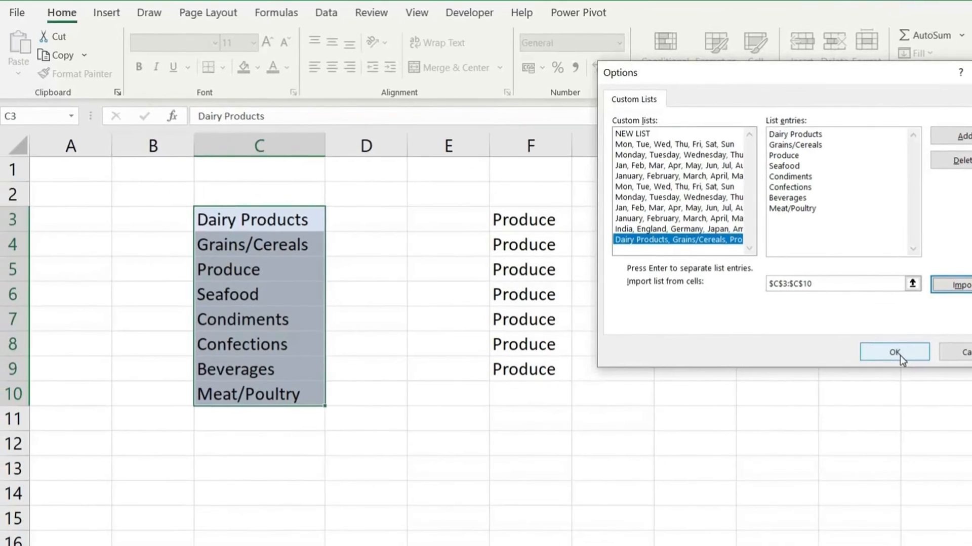
pyautogui.click(896, 354)
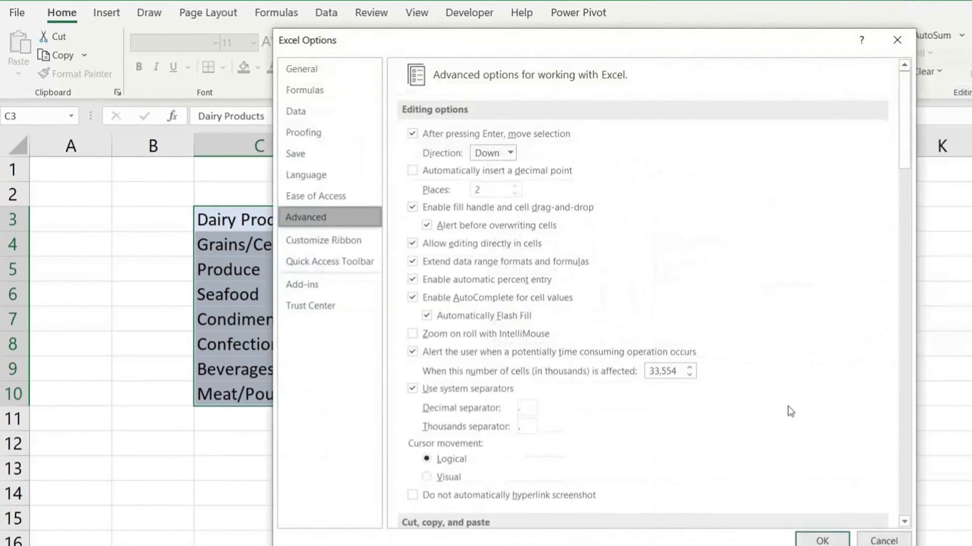
pyautogui.click(822, 540)
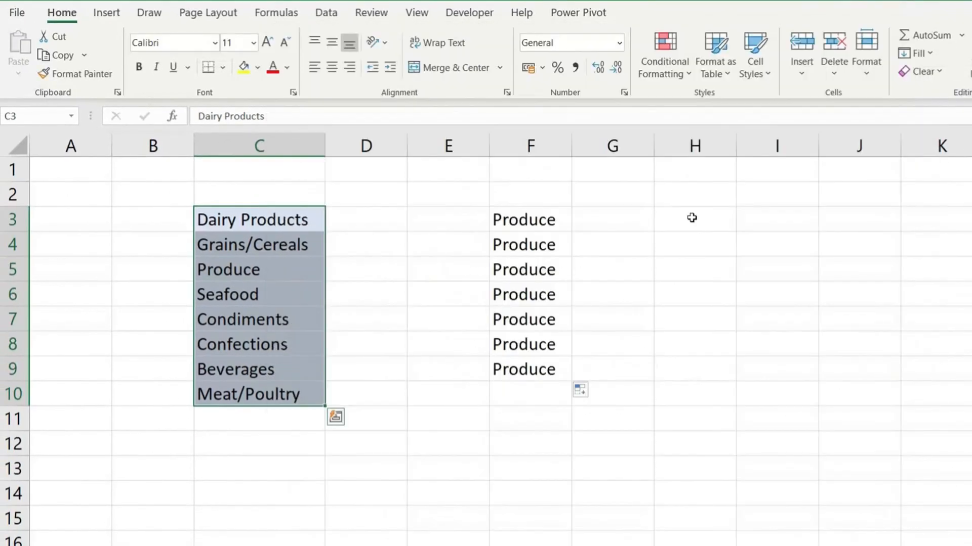
# - Enter Seafood in H4 and autofill the category series down through H13
pyautogui.click(693, 218)
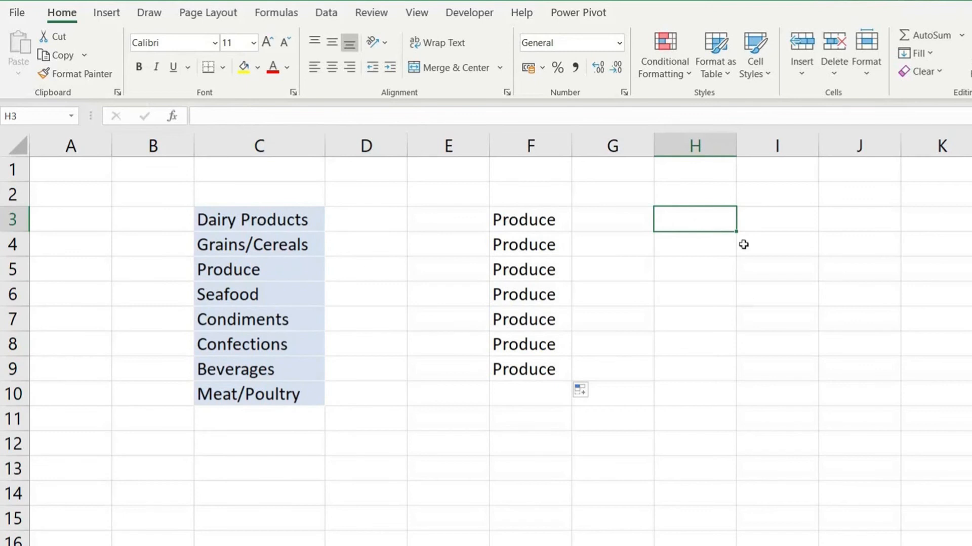
pyautogui.click(711, 241)
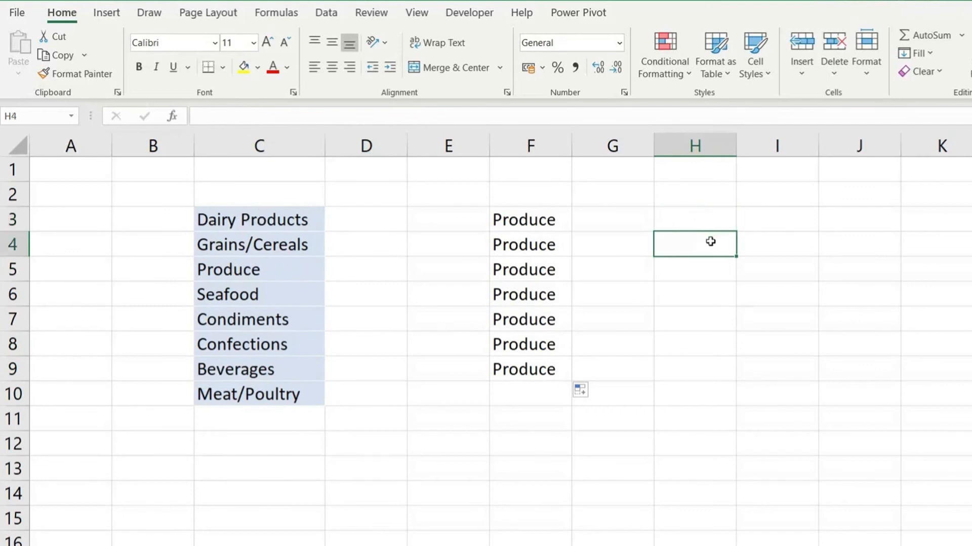
pyautogui.write('Seafood')
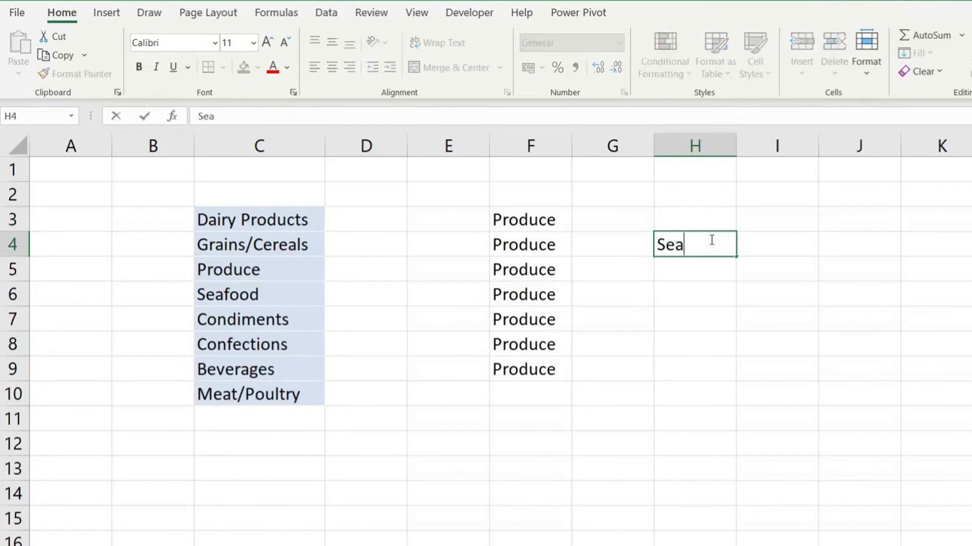
pyautogui.press('Return')
pyautogui.click(710, 241)
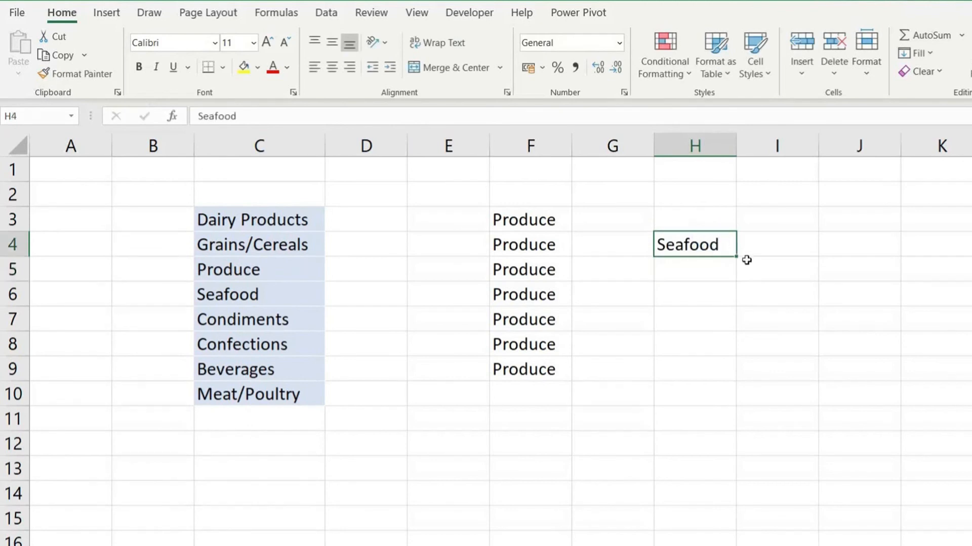
pyautogui.moveTo(737, 260); pyautogui.dragTo(736, 476)
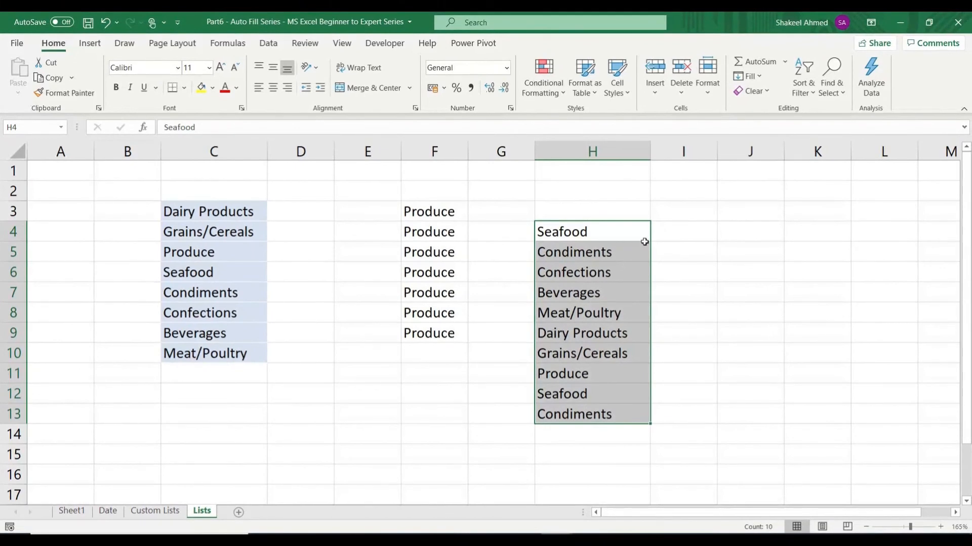
pyautogui.click(667, 238)
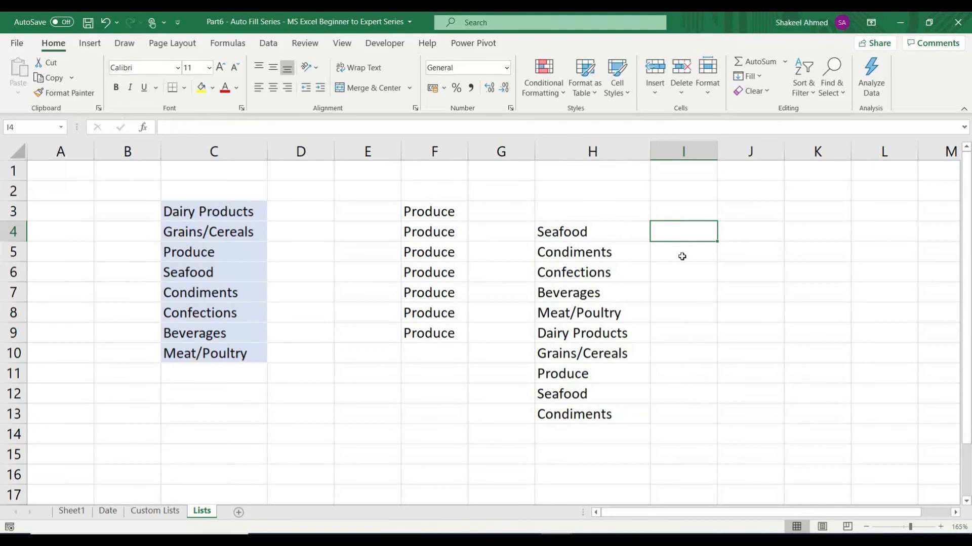
# - Create a new blank workbook, enter Produce in F2 and autofill the categories down through F13
pyautogui.hotkey('ctrl', 'n')
pyautogui.click(249, 177)
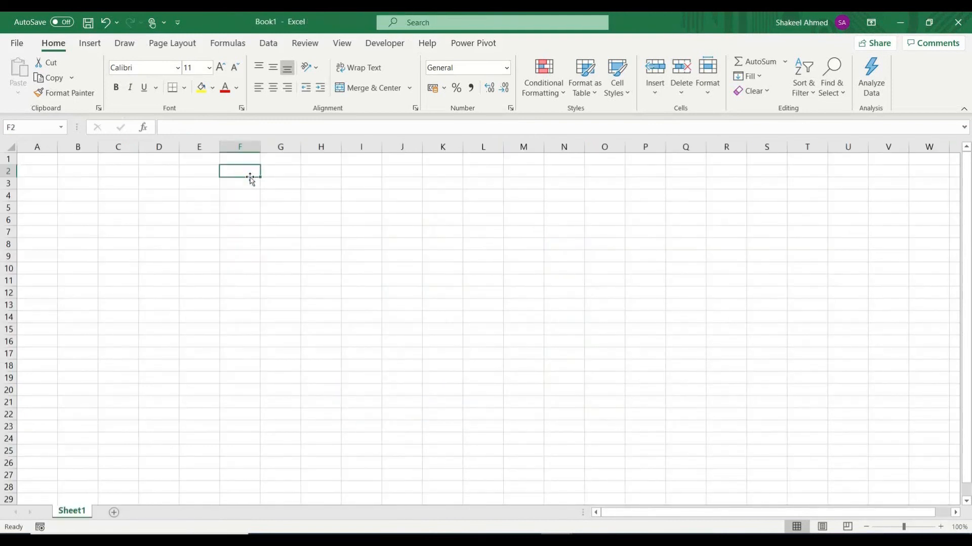
pyautogui.write('Produ')
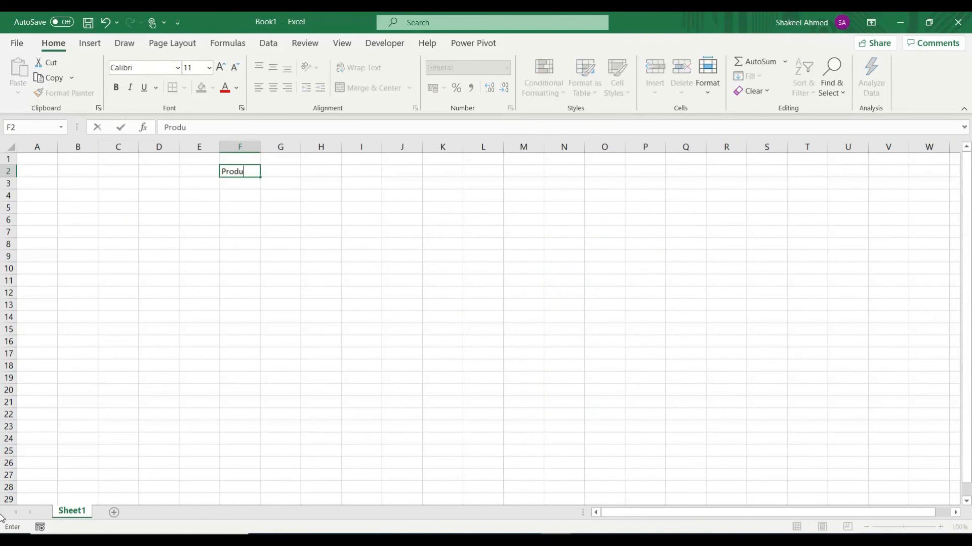
pyautogui.write('ce')
pyautogui.press('Return')
pyautogui.click(248, 172)
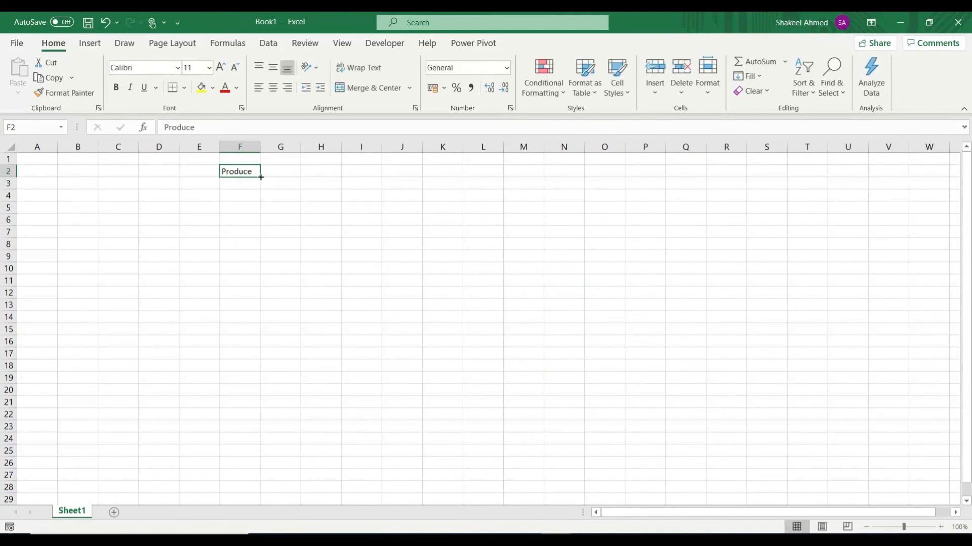
pyautogui.moveTo(261, 177); pyautogui.dragTo(263, 309)
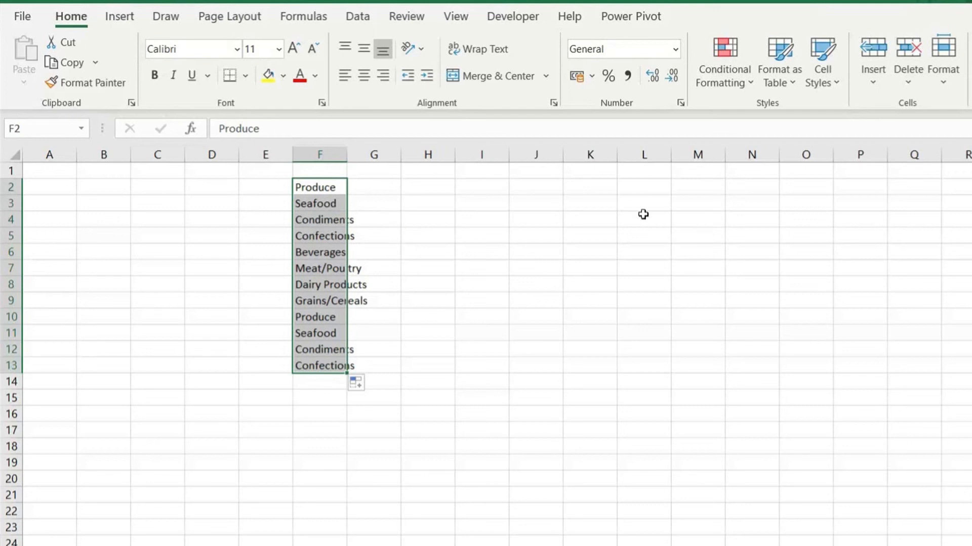
pyautogui.click(483, 221)
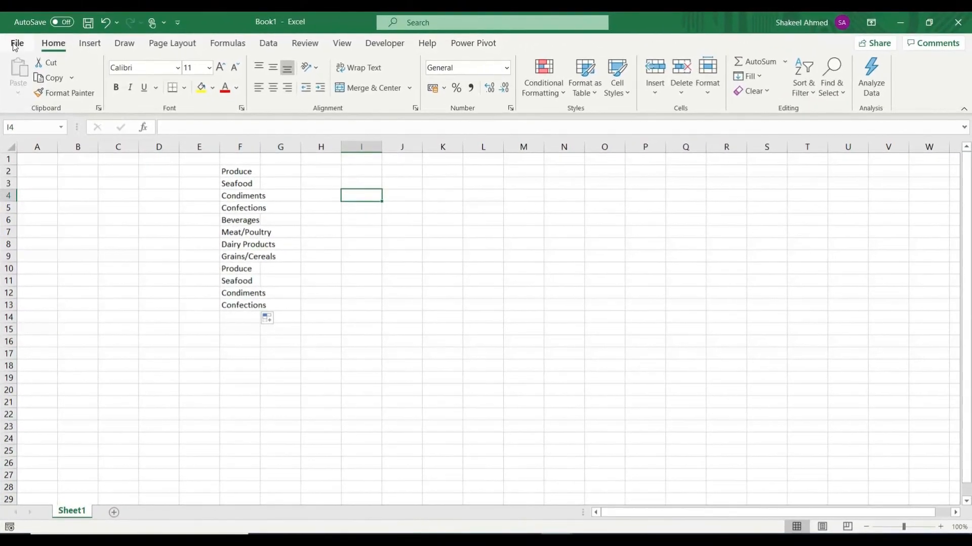
# - Open the custom lists editor from the General section of the advanced Excel options
pyautogui.click(23, 17)
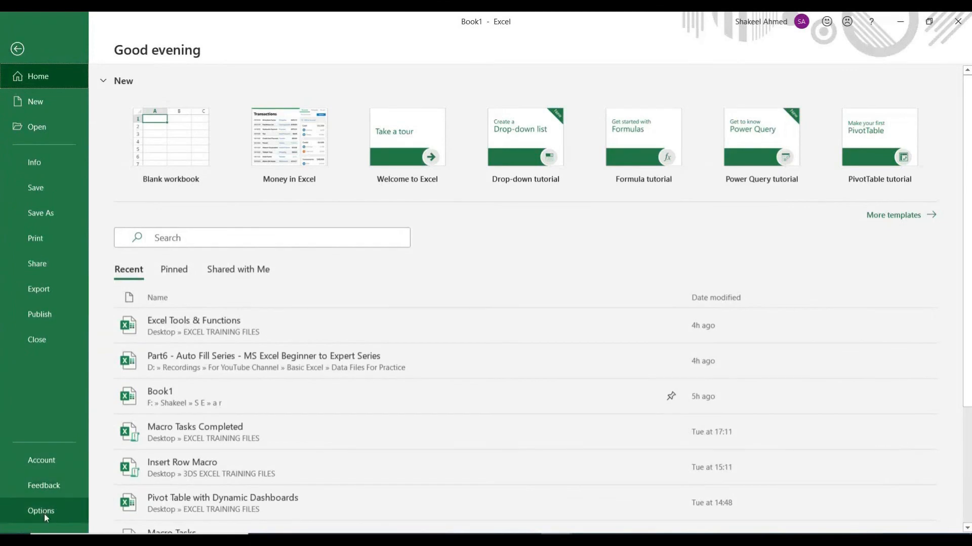
pyautogui.click(44, 514)
pyautogui.click(251, 208)
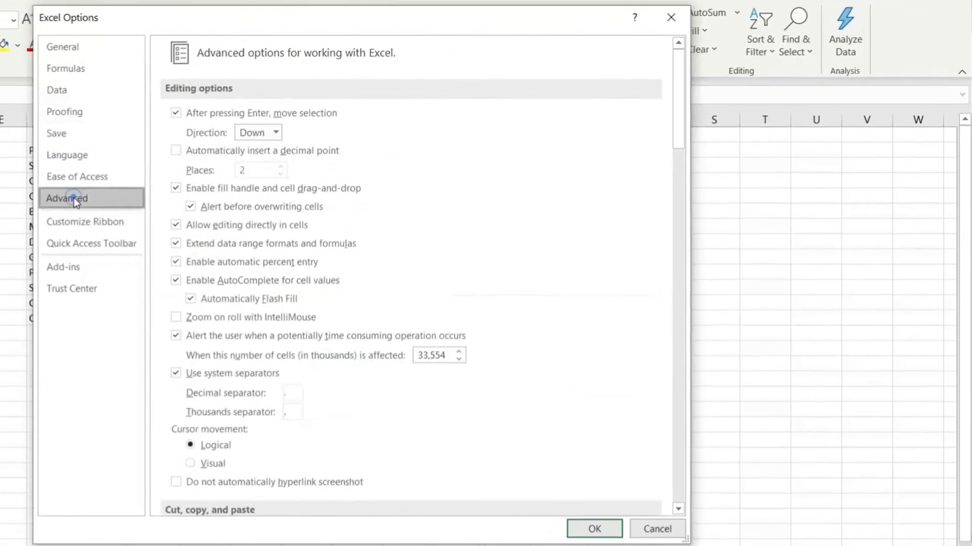
pyautogui.moveTo(669, 121); pyautogui.dragTo(673, 506)
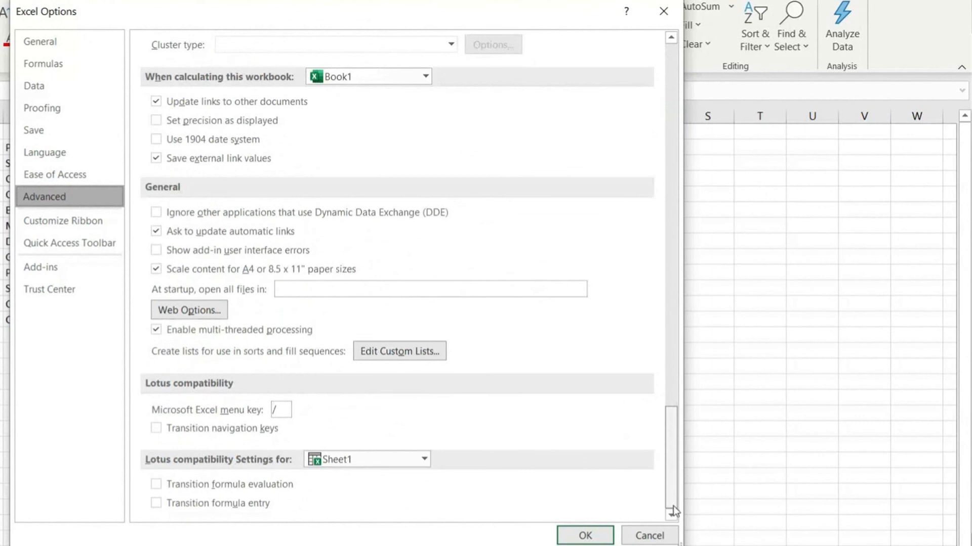
pyautogui.click(396, 351)
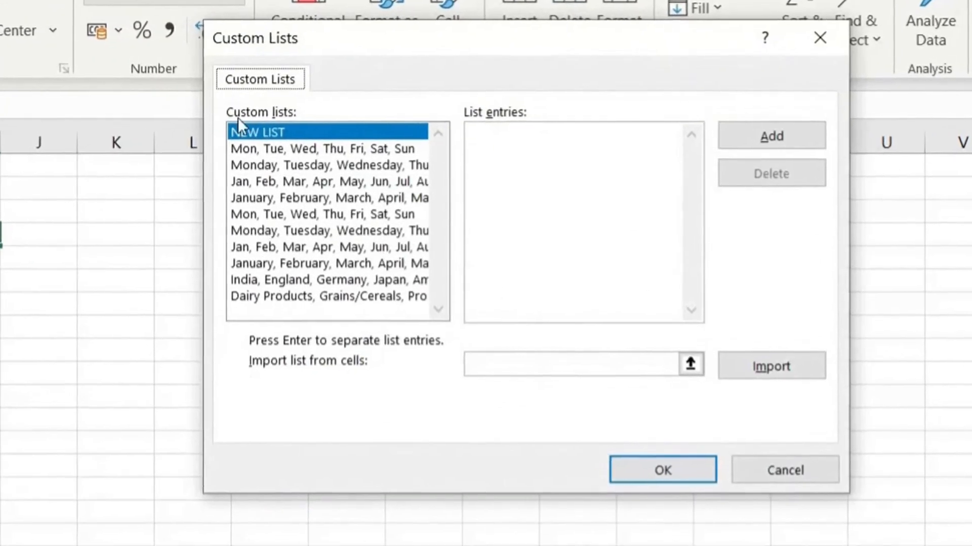
# - Permanently delete the custom list starting with Dairy Products, Grains/Cereals and accept both the custom lists and the Excel options
pyautogui.click(272, 294)
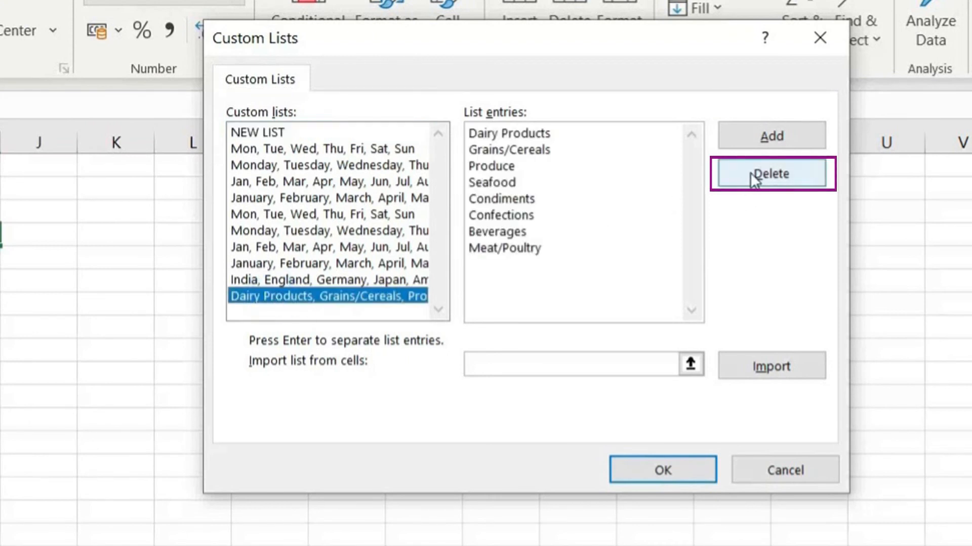
pyautogui.click(764, 171)
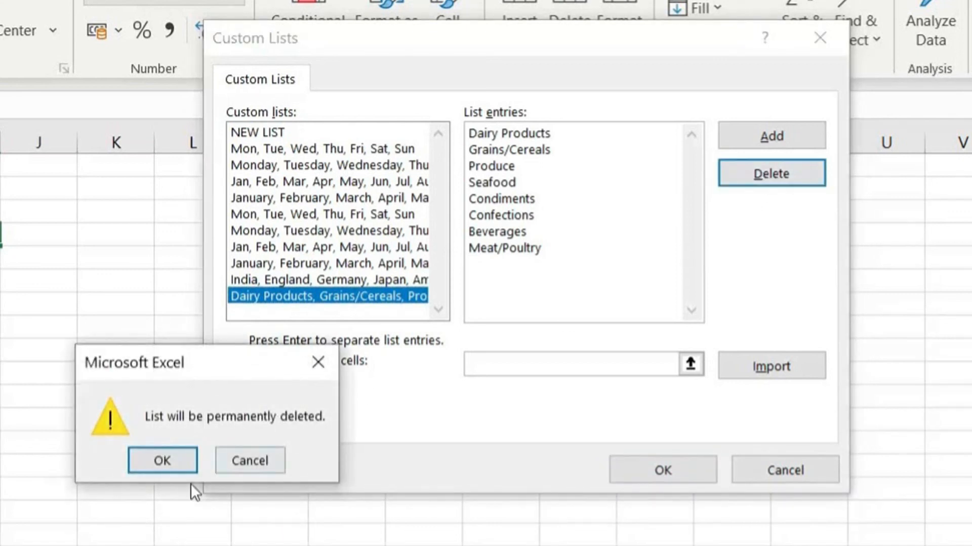
pyautogui.click(161, 461)
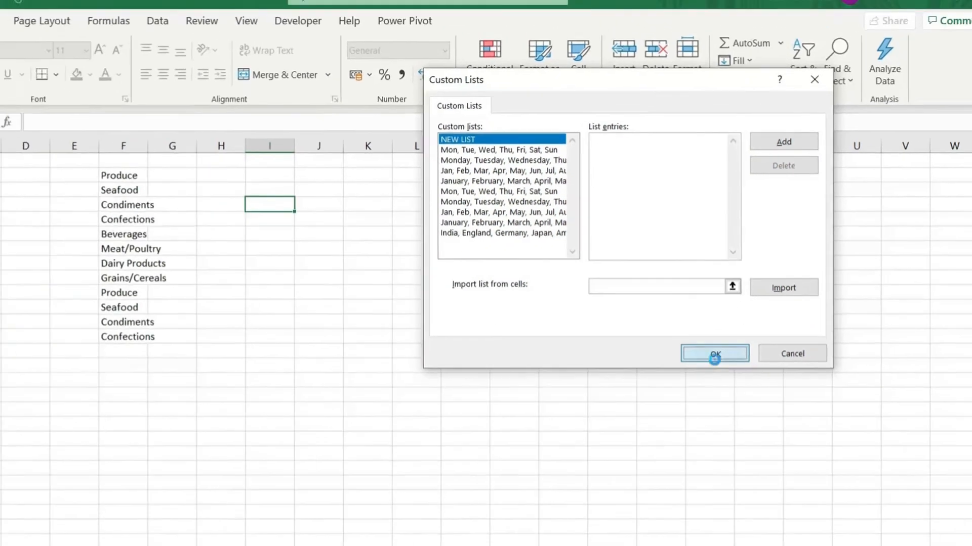
pyautogui.click(663, 480)
pyautogui.click(672, 474)
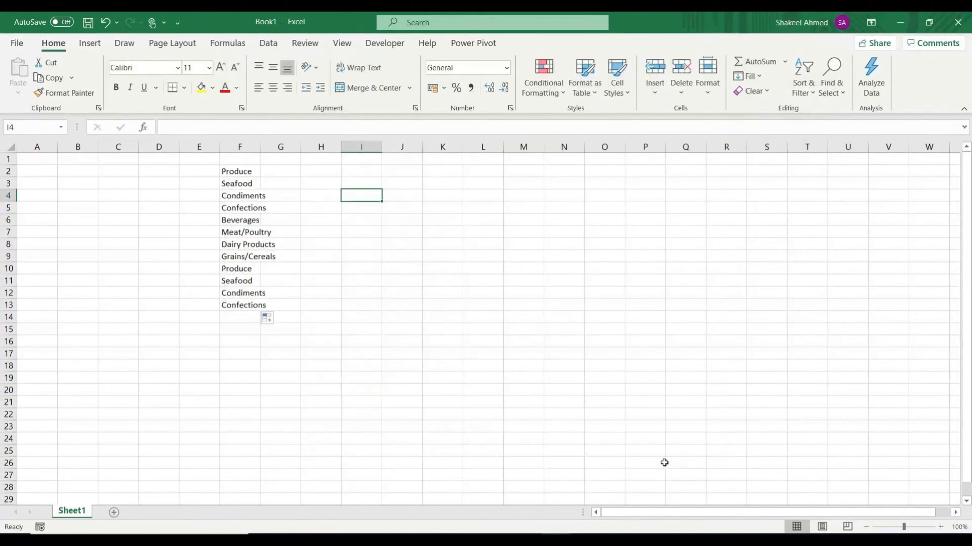
# - Enter Produce in L4 and autofill it down through L15 to test filling without the custom list
pyautogui.click(464, 199)
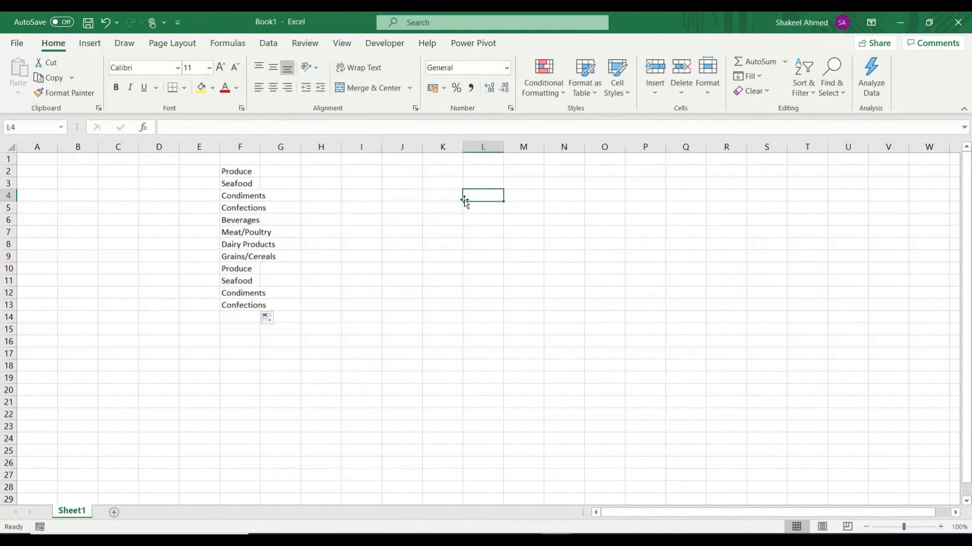
pyautogui.write('Produce')
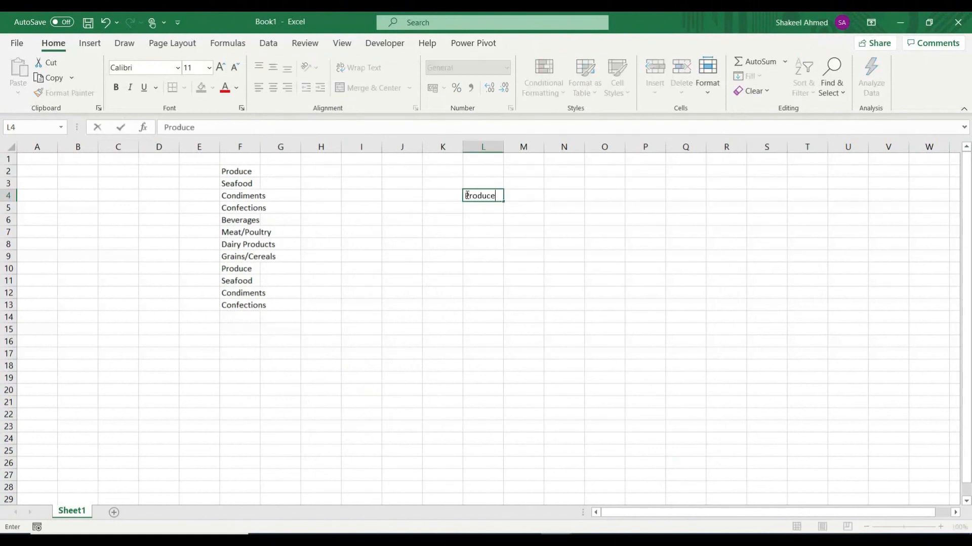
pyautogui.press('Return')
pyautogui.click(458, 194)
pyautogui.click(477, 196)
pyautogui.moveTo(505, 203); pyautogui.dragTo(488, 333)
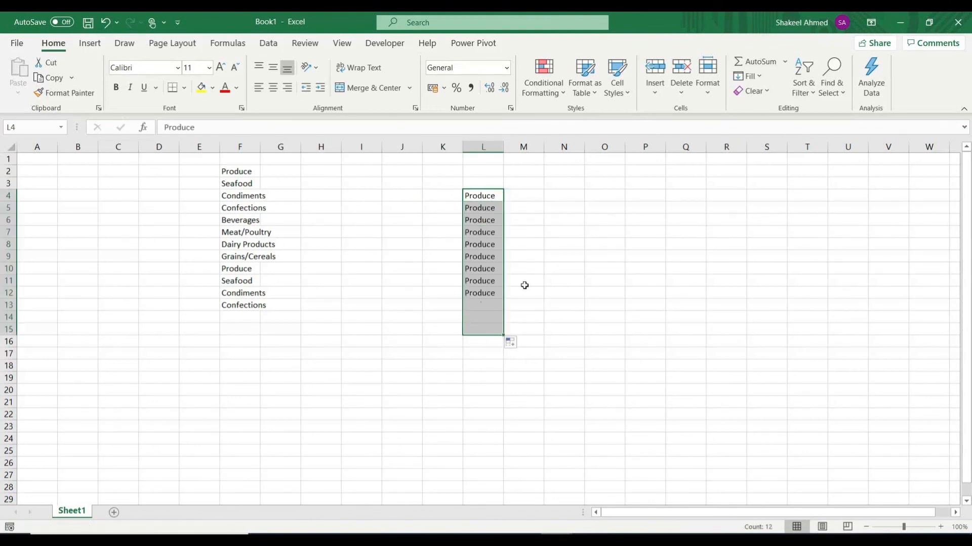